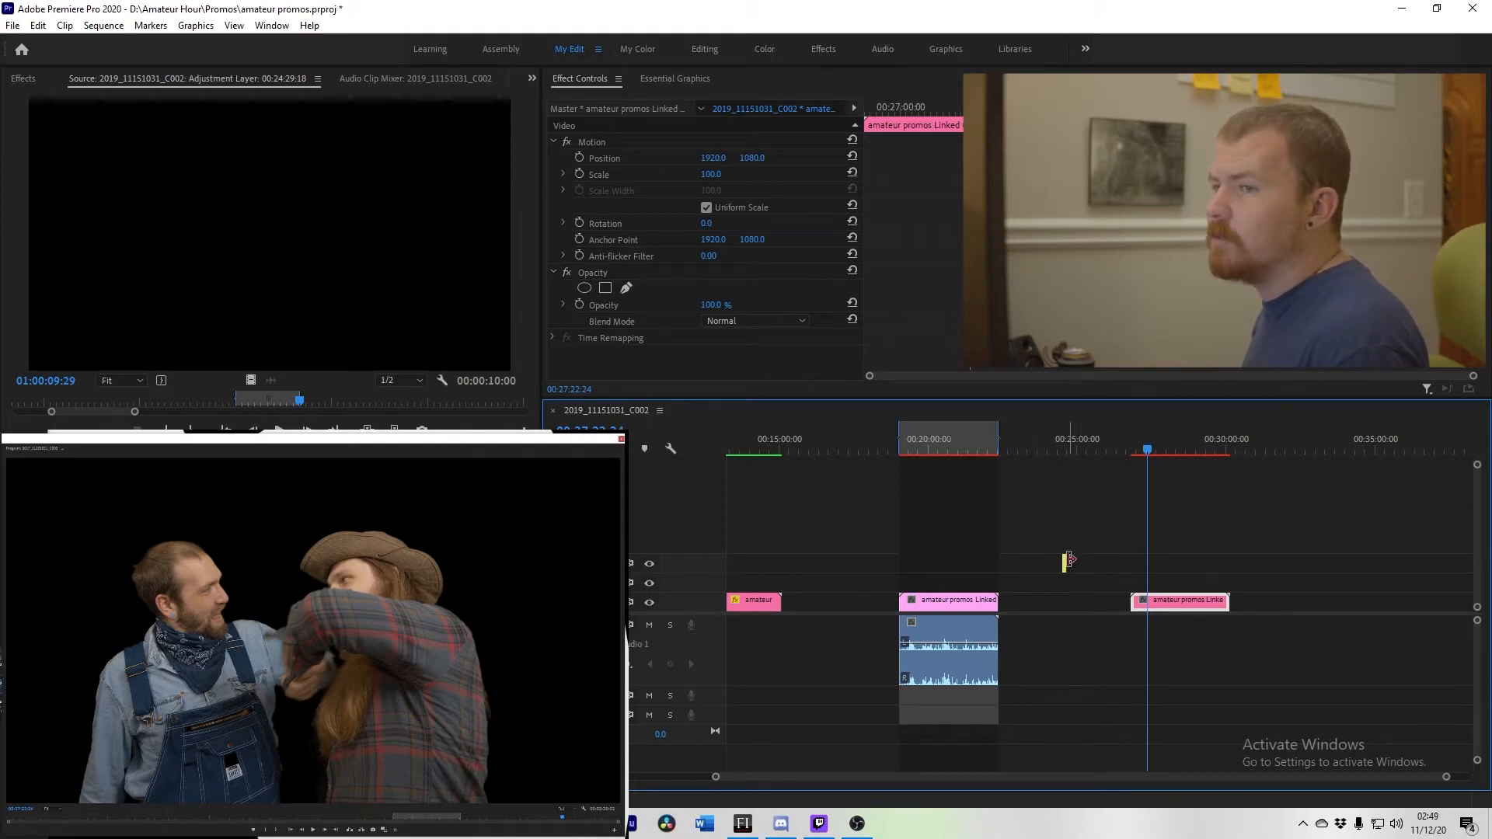
Step: Scrub through the lower-third graphic clip to preview its animation
scroll(1093, 564, "down", 2)
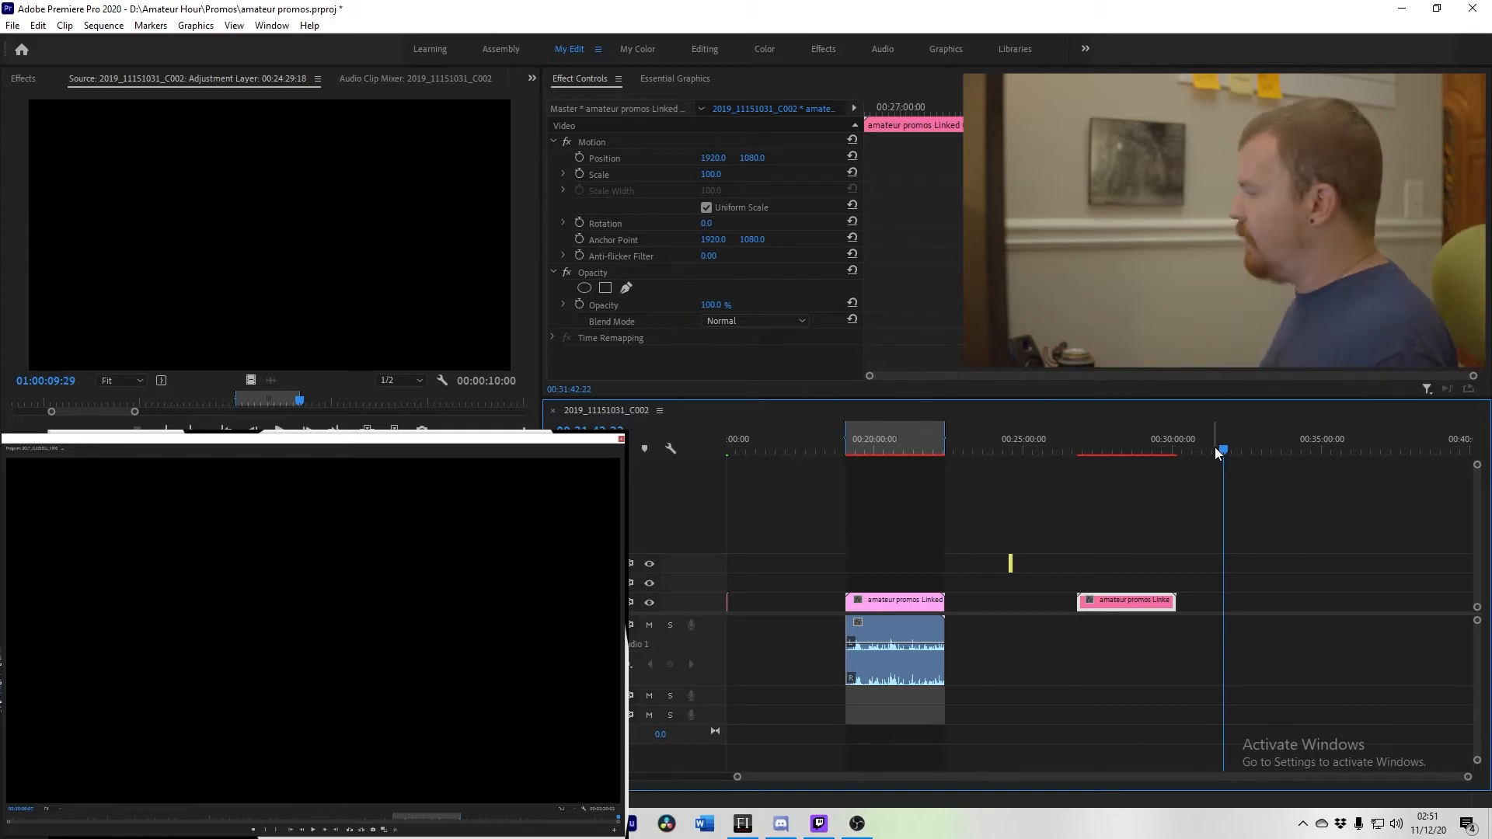
left_click(1109, 449)
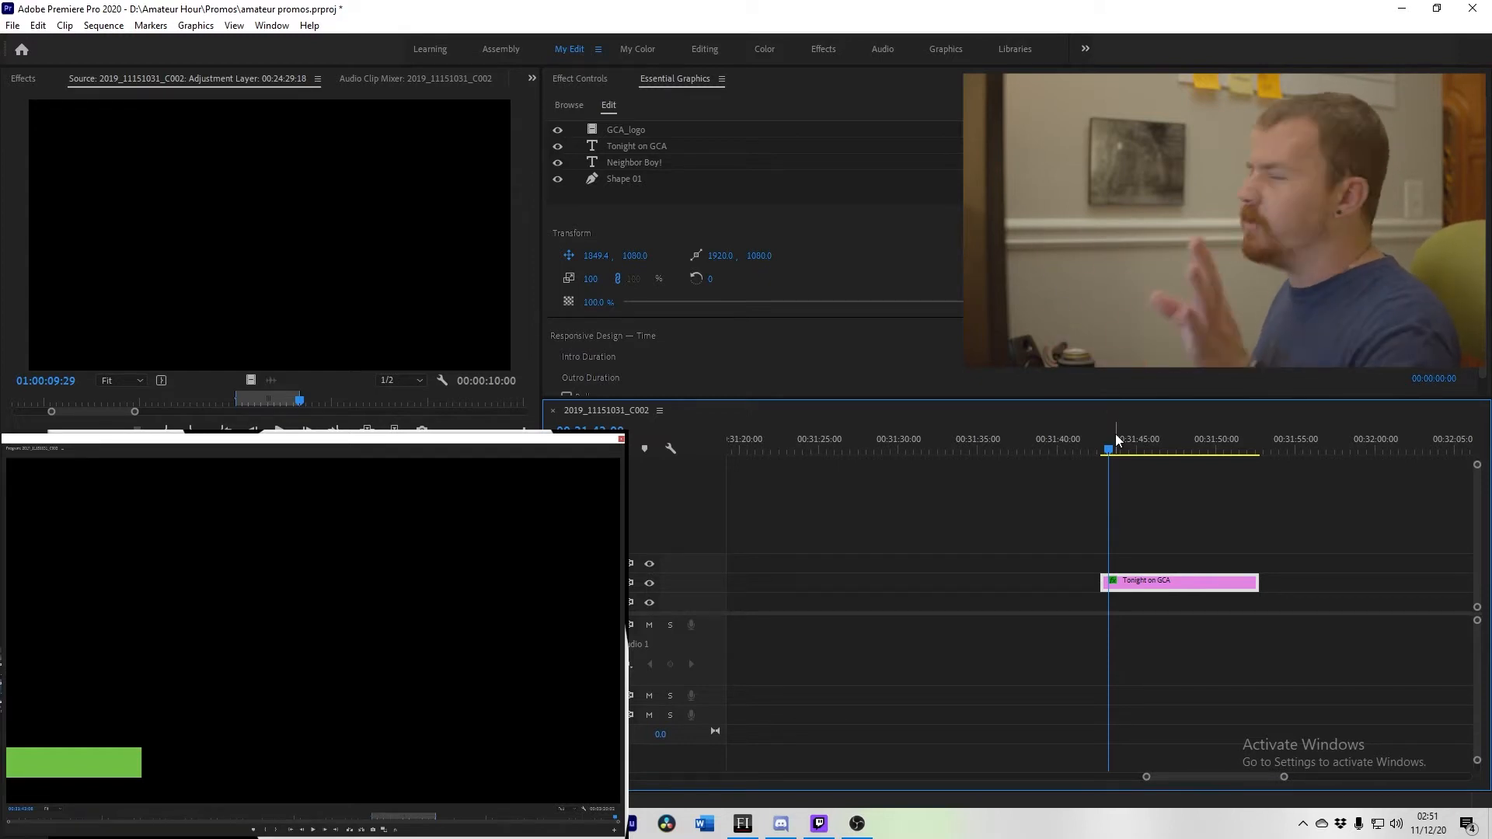
left_click(1135, 449)
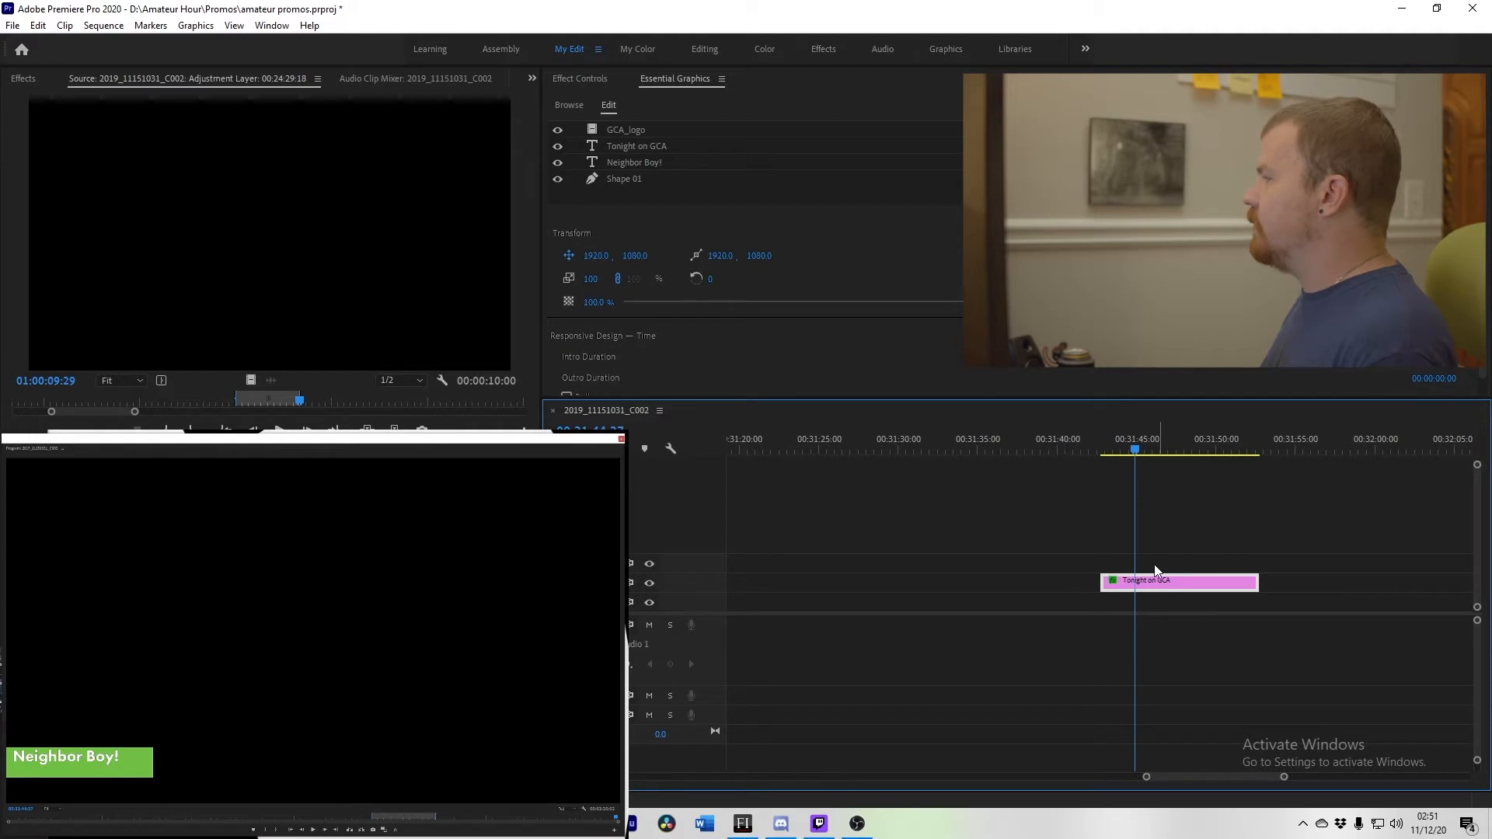
left_click(1168, 451)
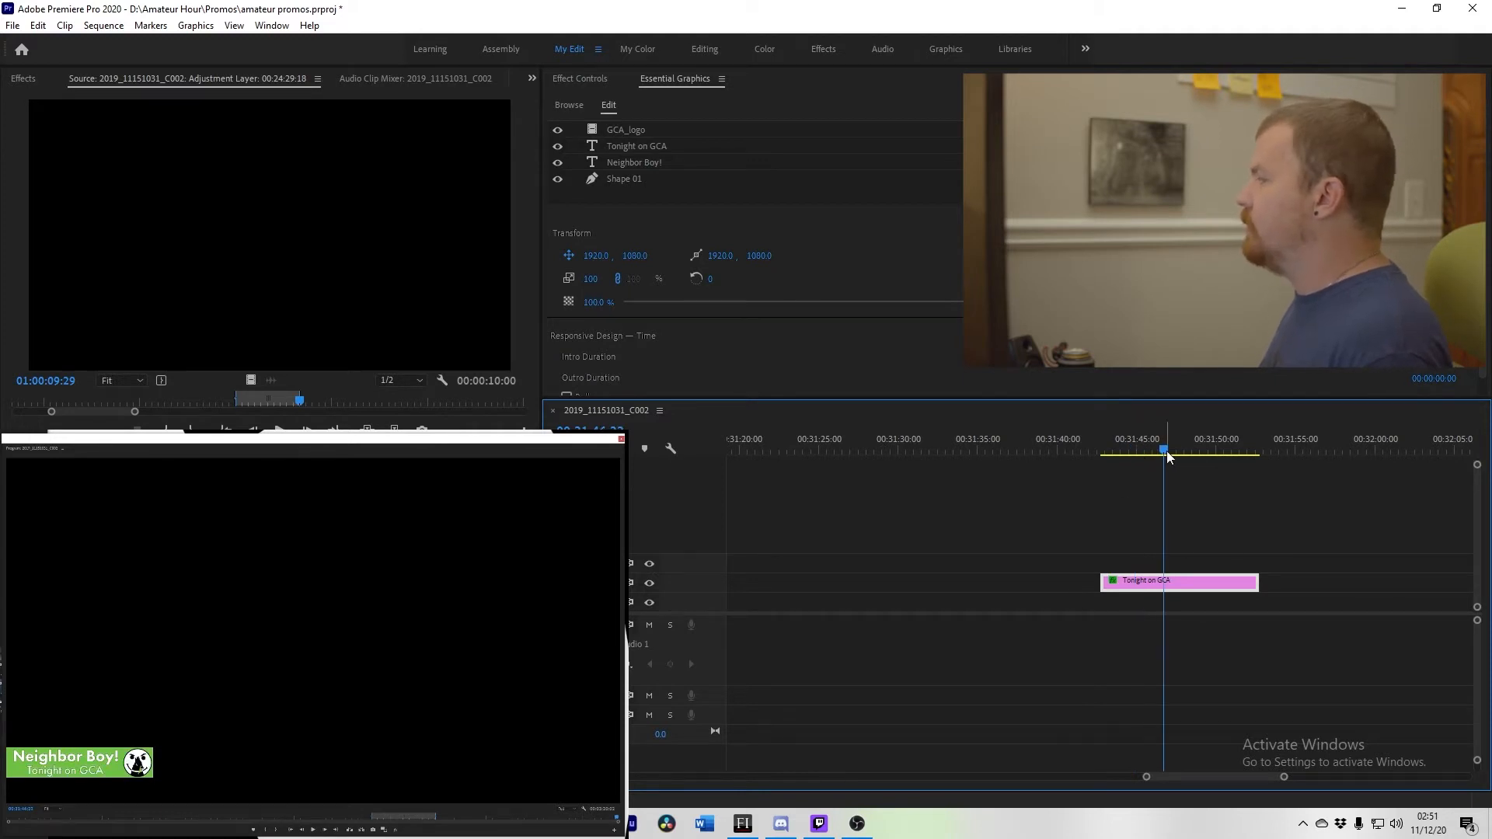
Step: Hide the GCA_logo, Tonight on GCA and Neighbor Boy! layers of the graphic
left_click(557, 130)
left_click(557, 146)
left_click(557, 162)
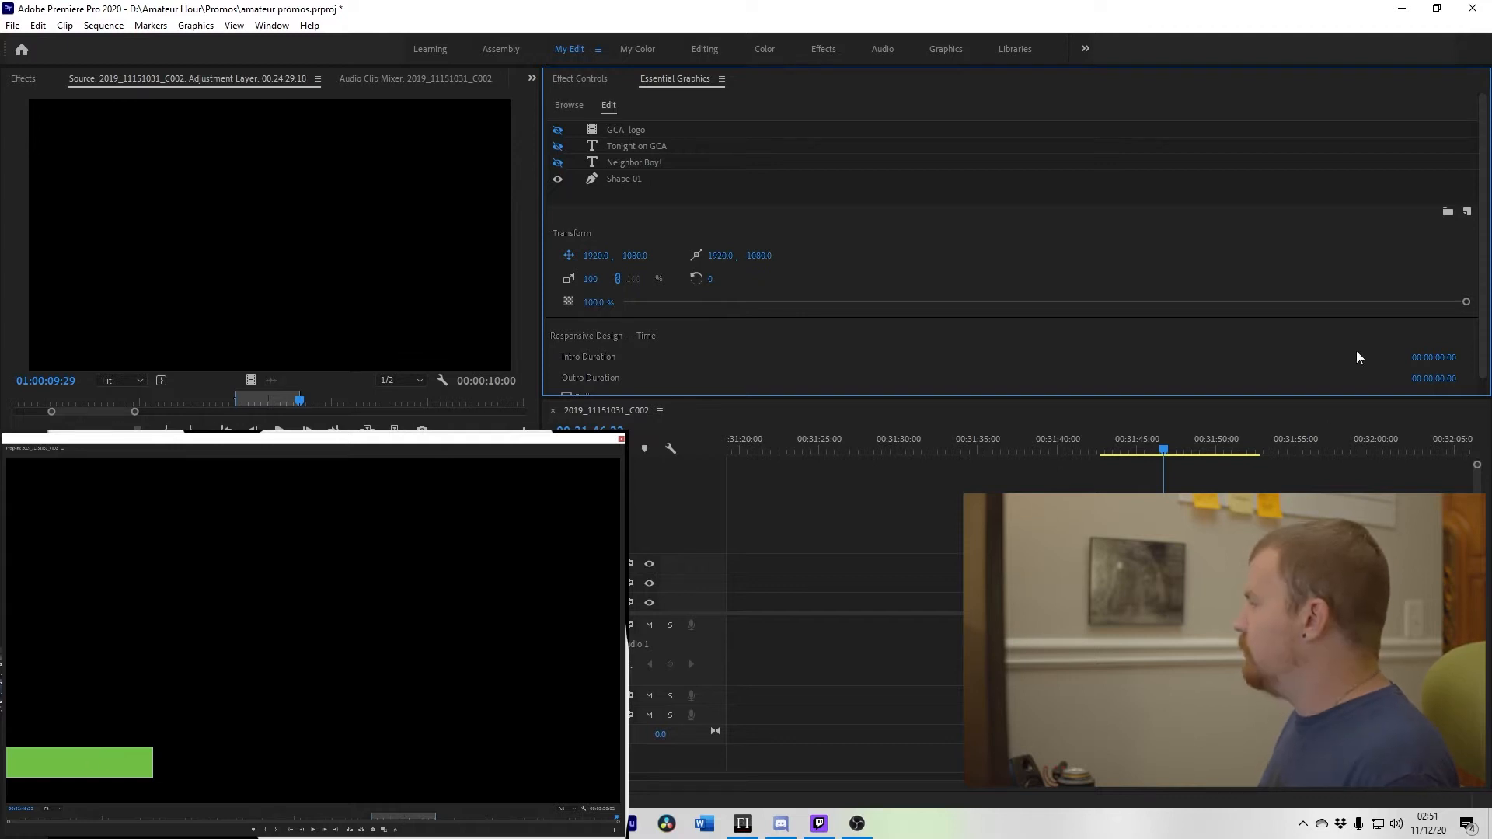
left_click(1467, 212)
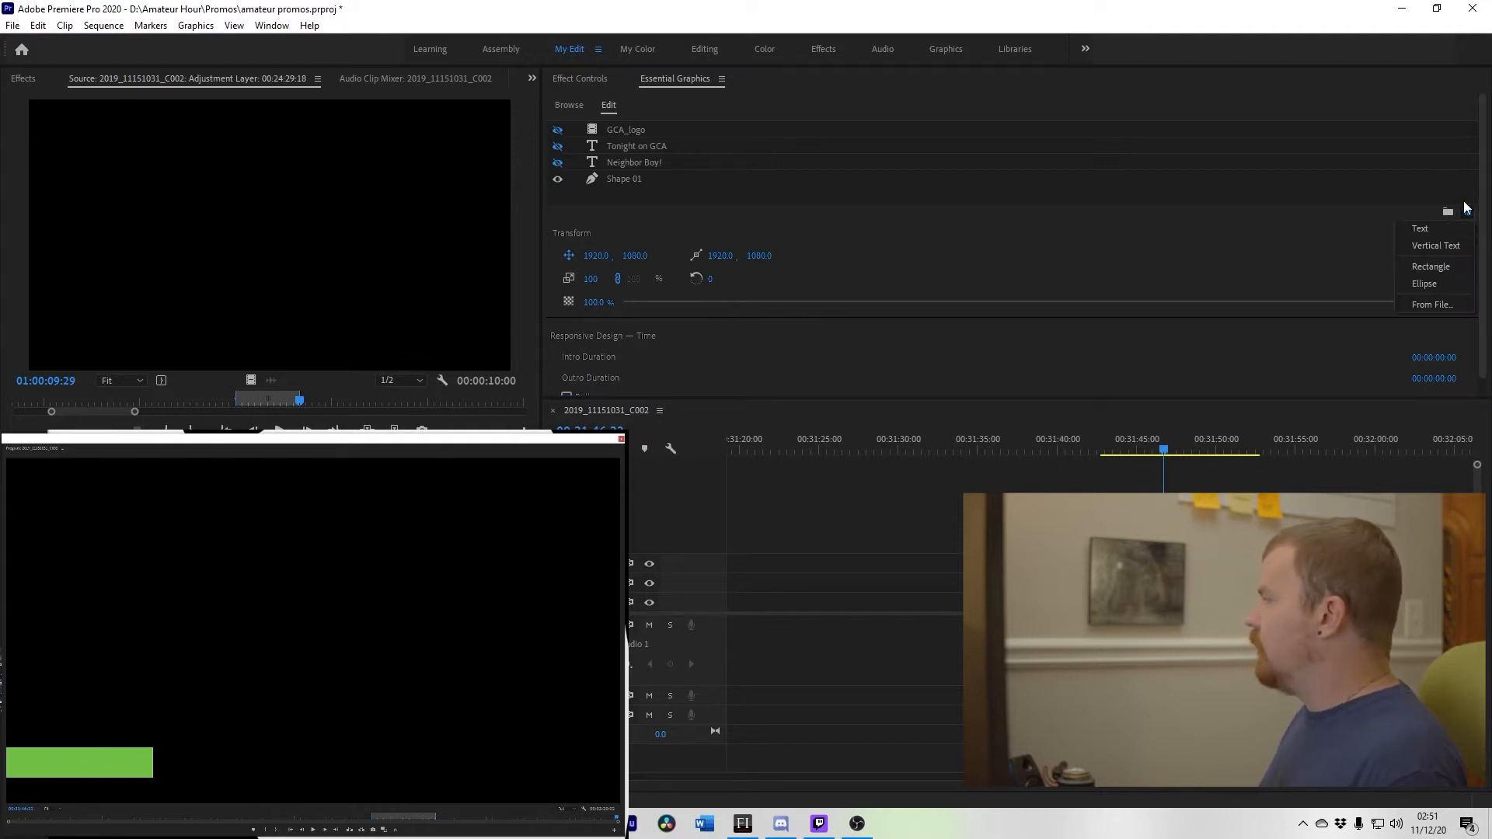
left_click(1461, 267)
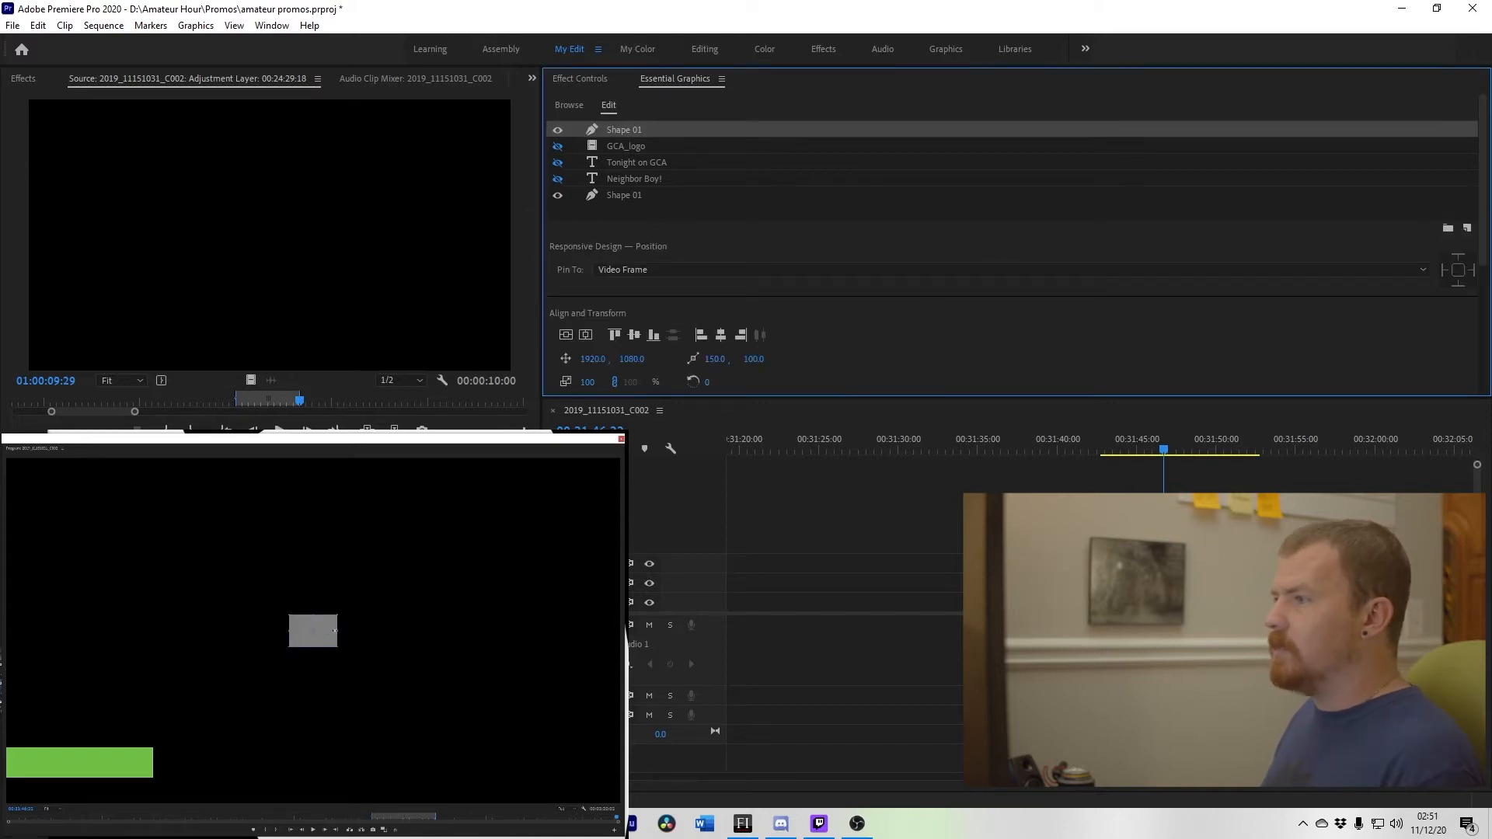
left_click_drag(336, 630, 433, 641)
left_click_drag(302, 659, 318, 693)
key("Delete")
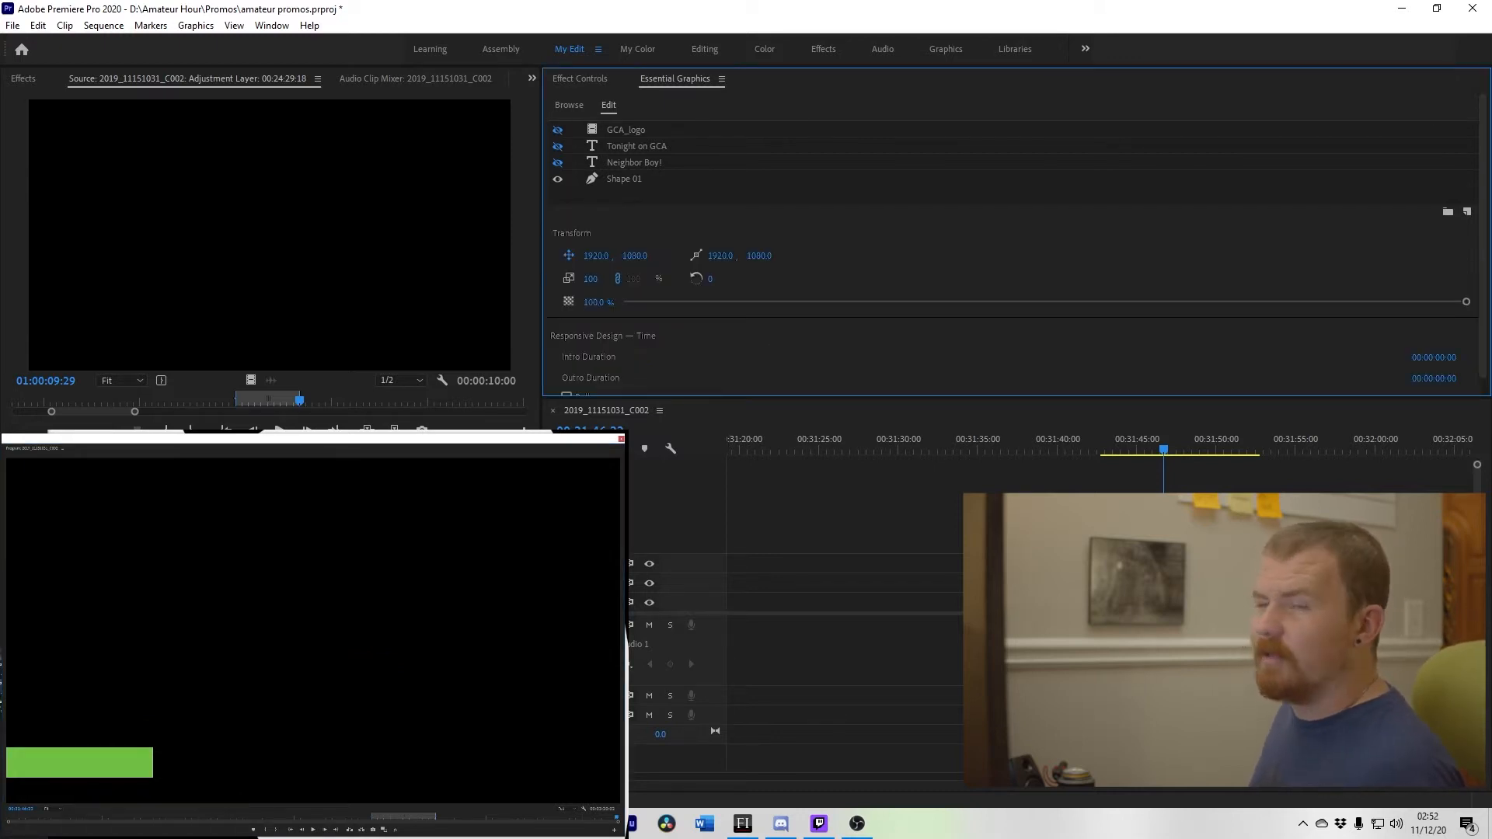
Step: Select the Shape 01 layer and set its fill colour to hex d22026
left_click(743, 179)
scroll(892, 308, "down", 5)
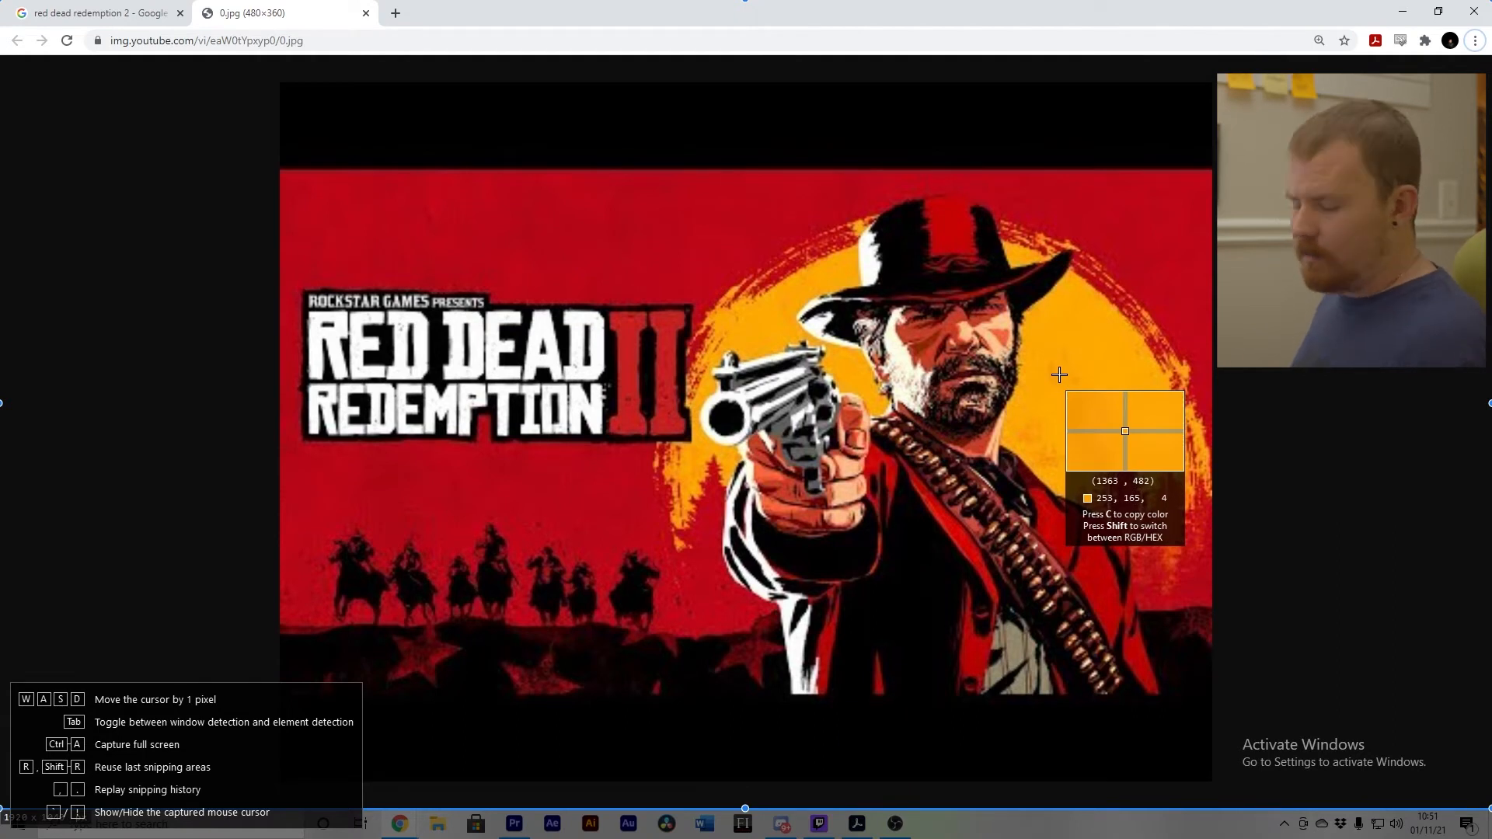
key("c")
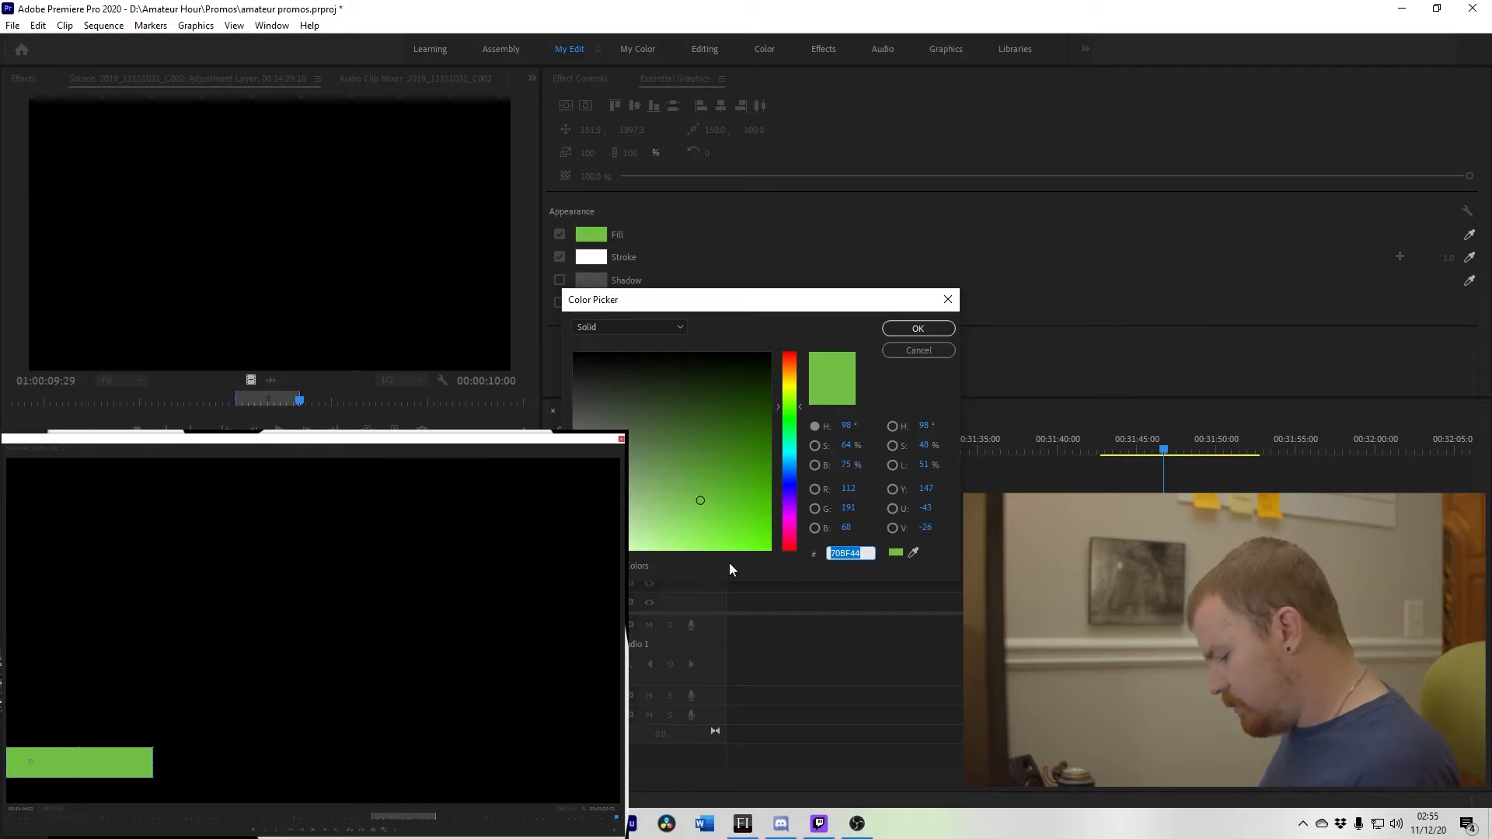
type("d22026")
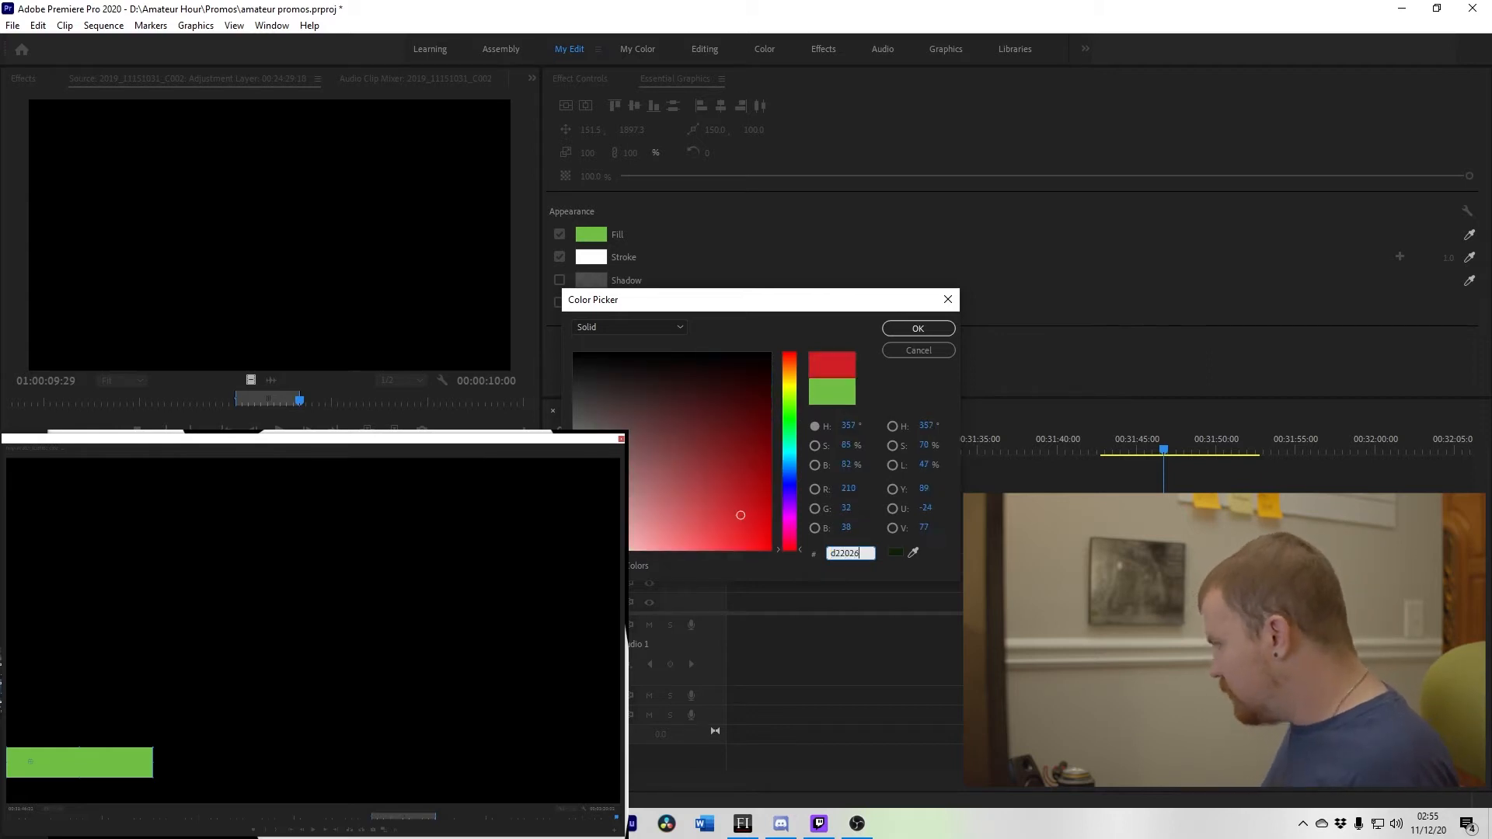
key("Return")
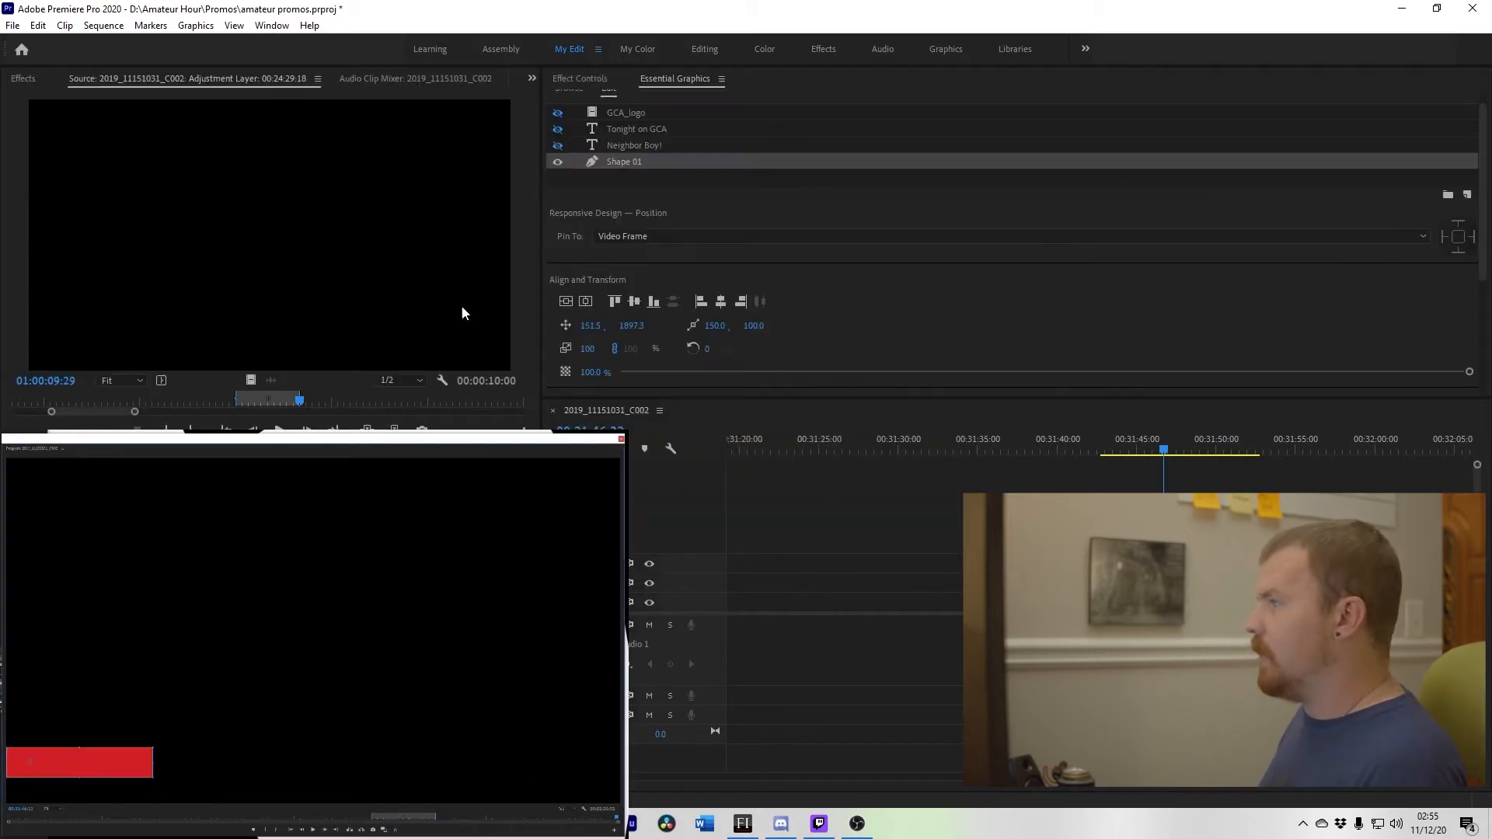
Step: Set the Shape 01 stroke colour to an orange-yellow
scroll(847, 293, "down", 2)
left_click(591, 363)
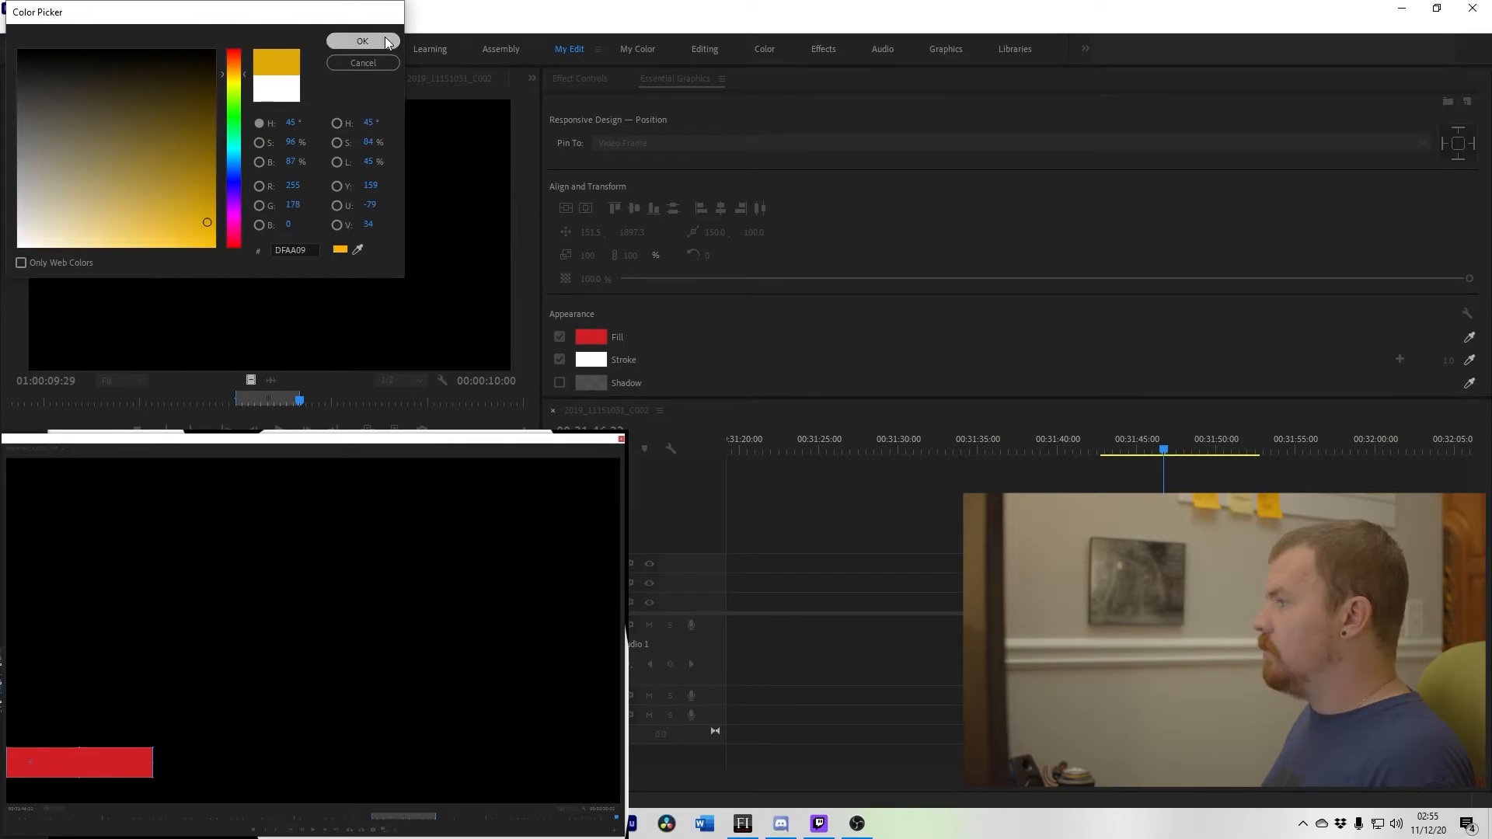
left_click(385, 38)
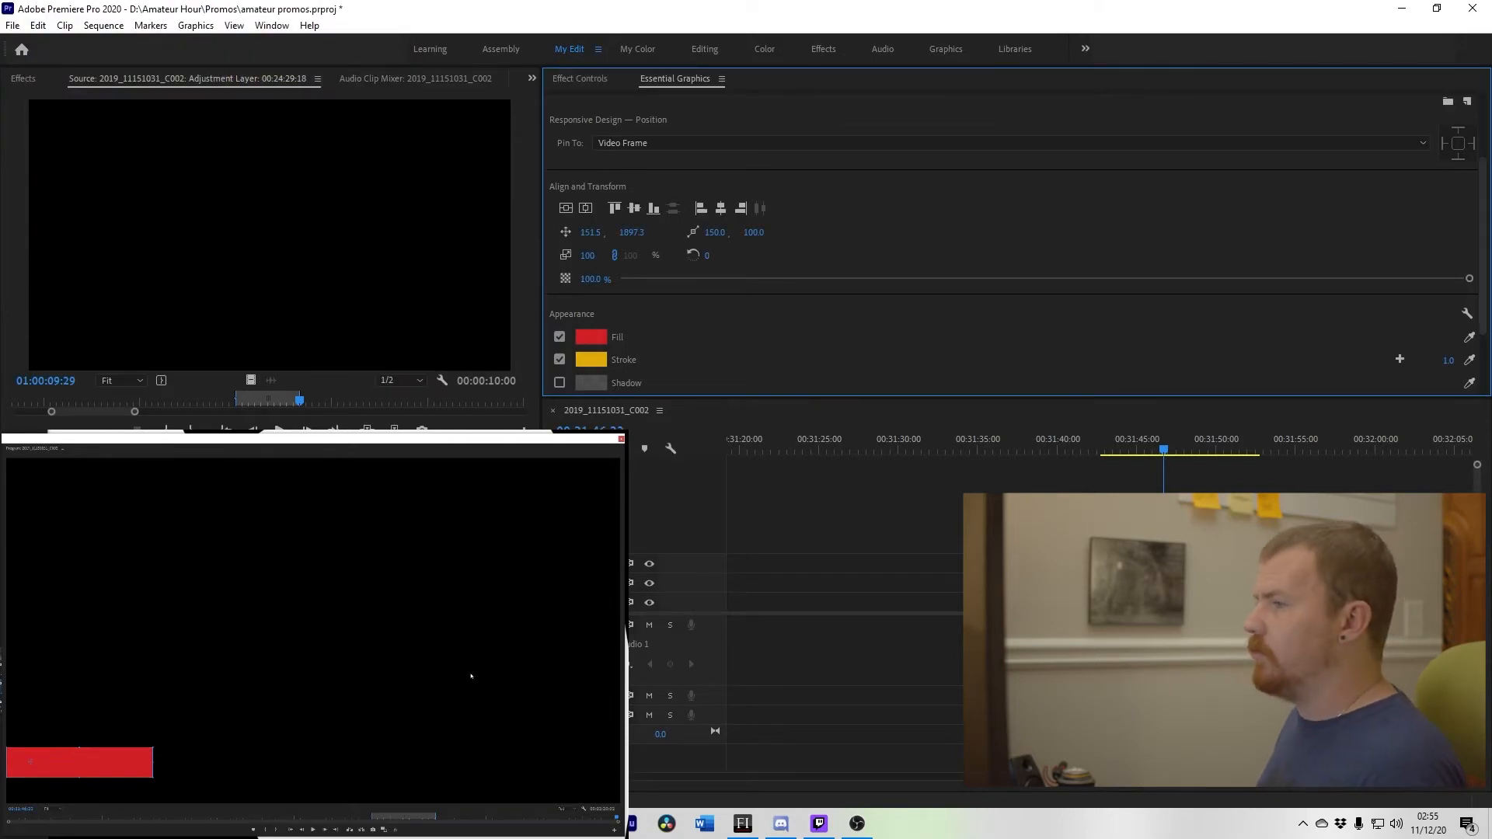
Step: Apply Ease In temporal interpolation to the graphic's Vector Motion Position keyframe
left_click(385, 711)
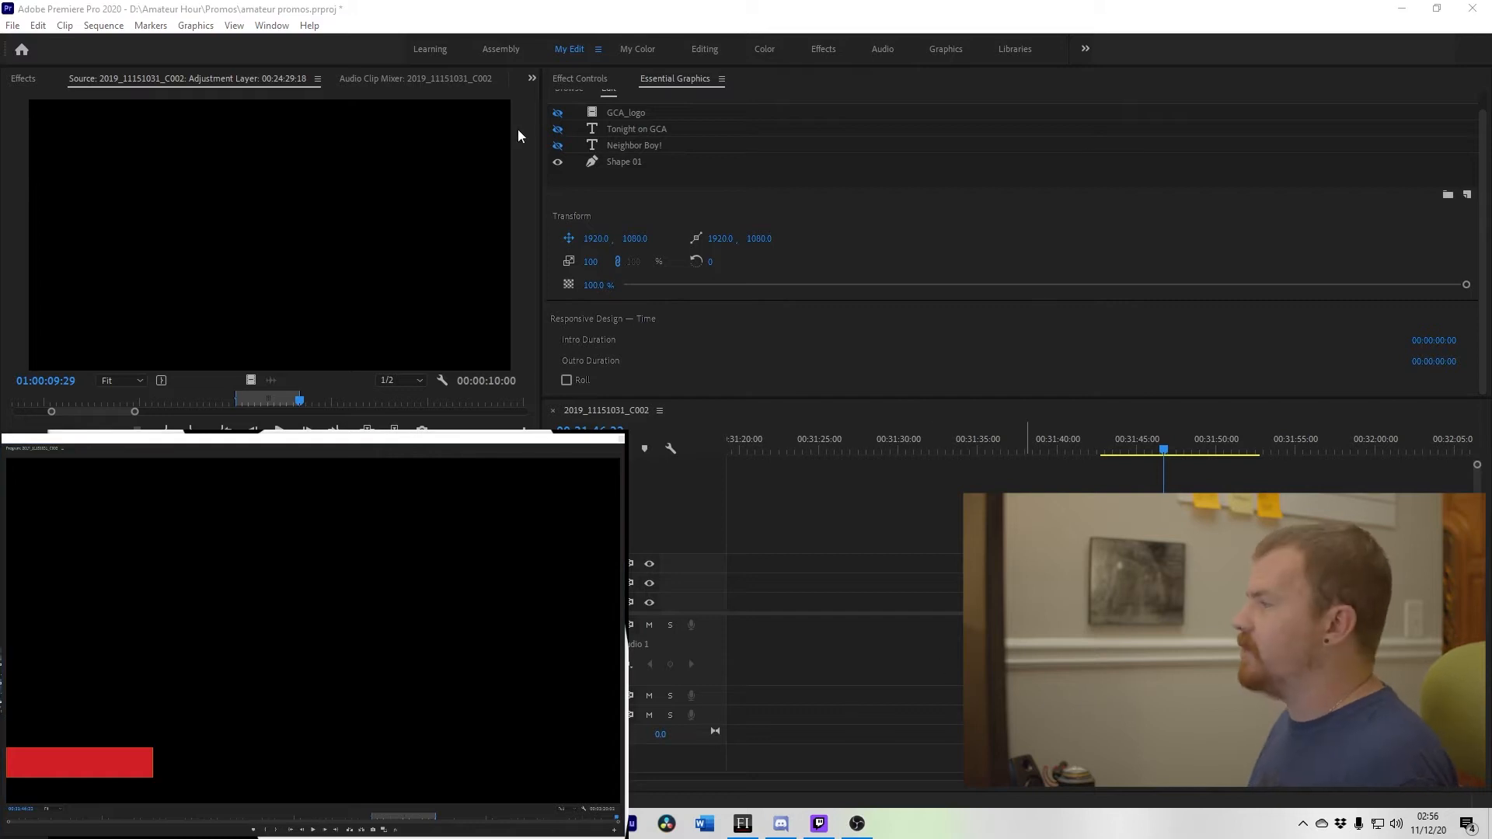
left_click(567, 80)
left_click(589, 79)
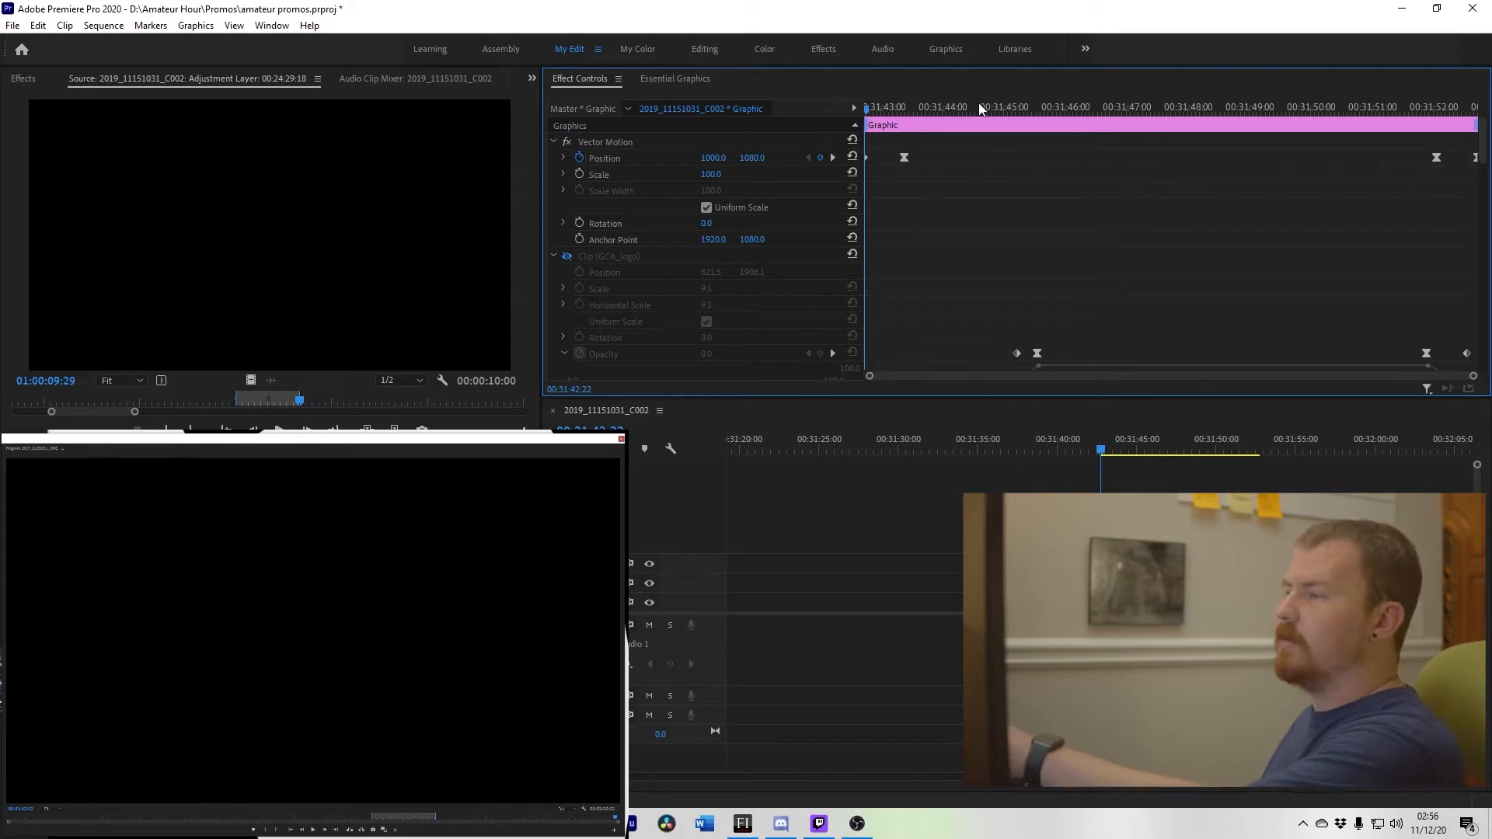
left_click_drag(869, 113, 814, 173)
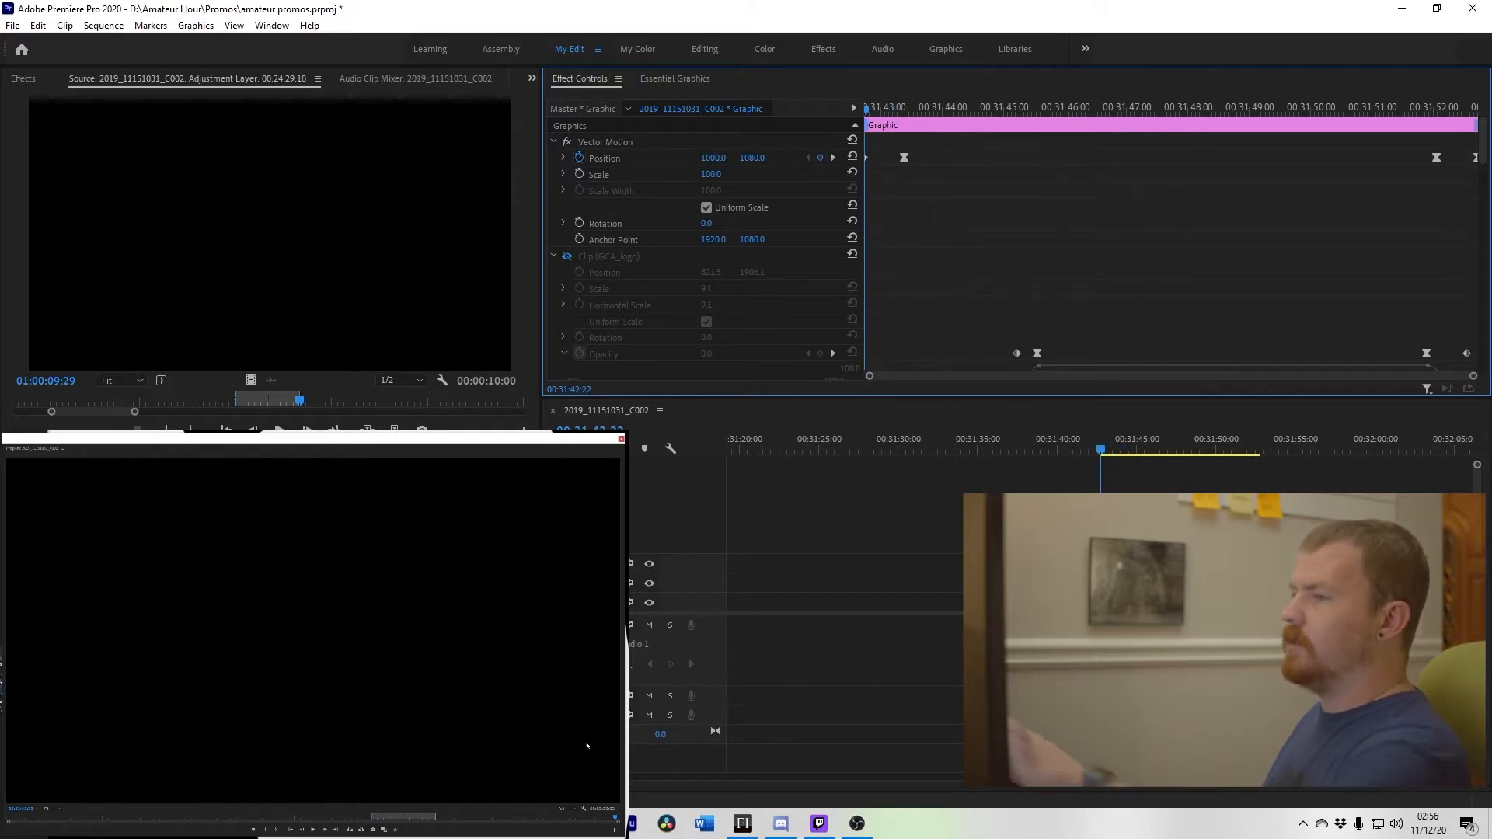
left_click(830, 157)
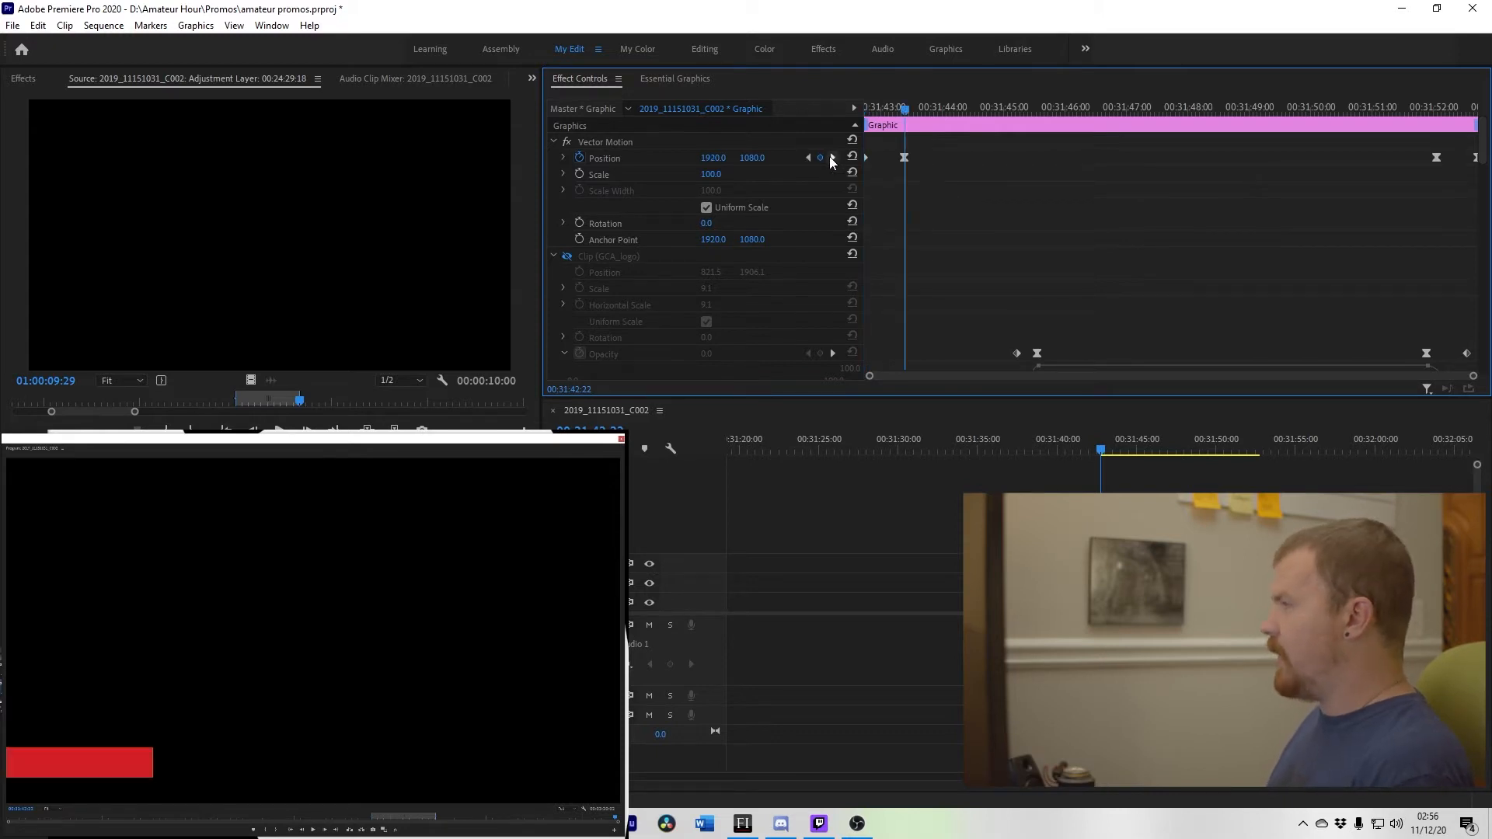
right_click(904, 158)
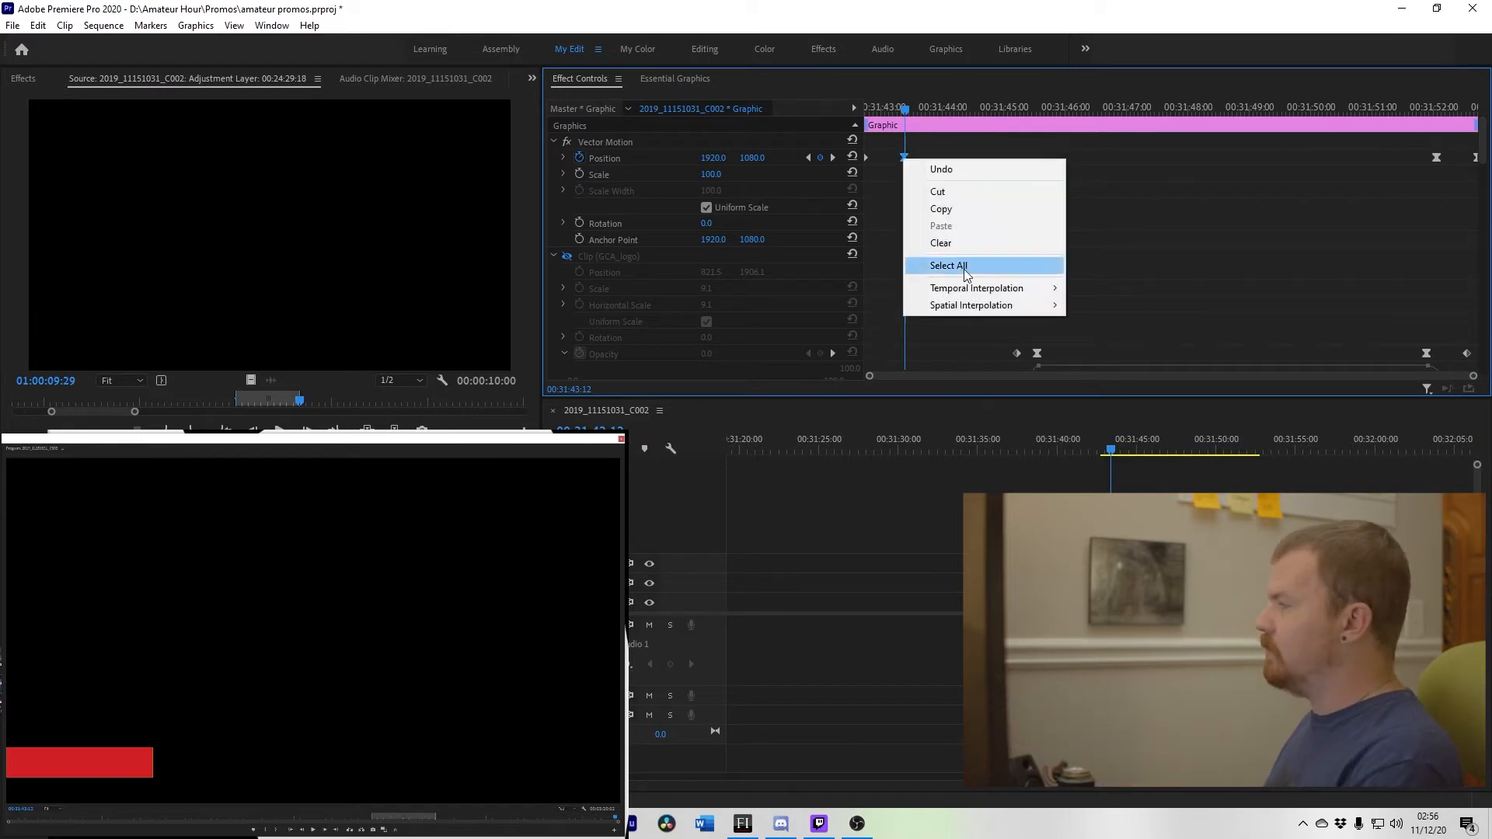
mouse_move(1010, 288)
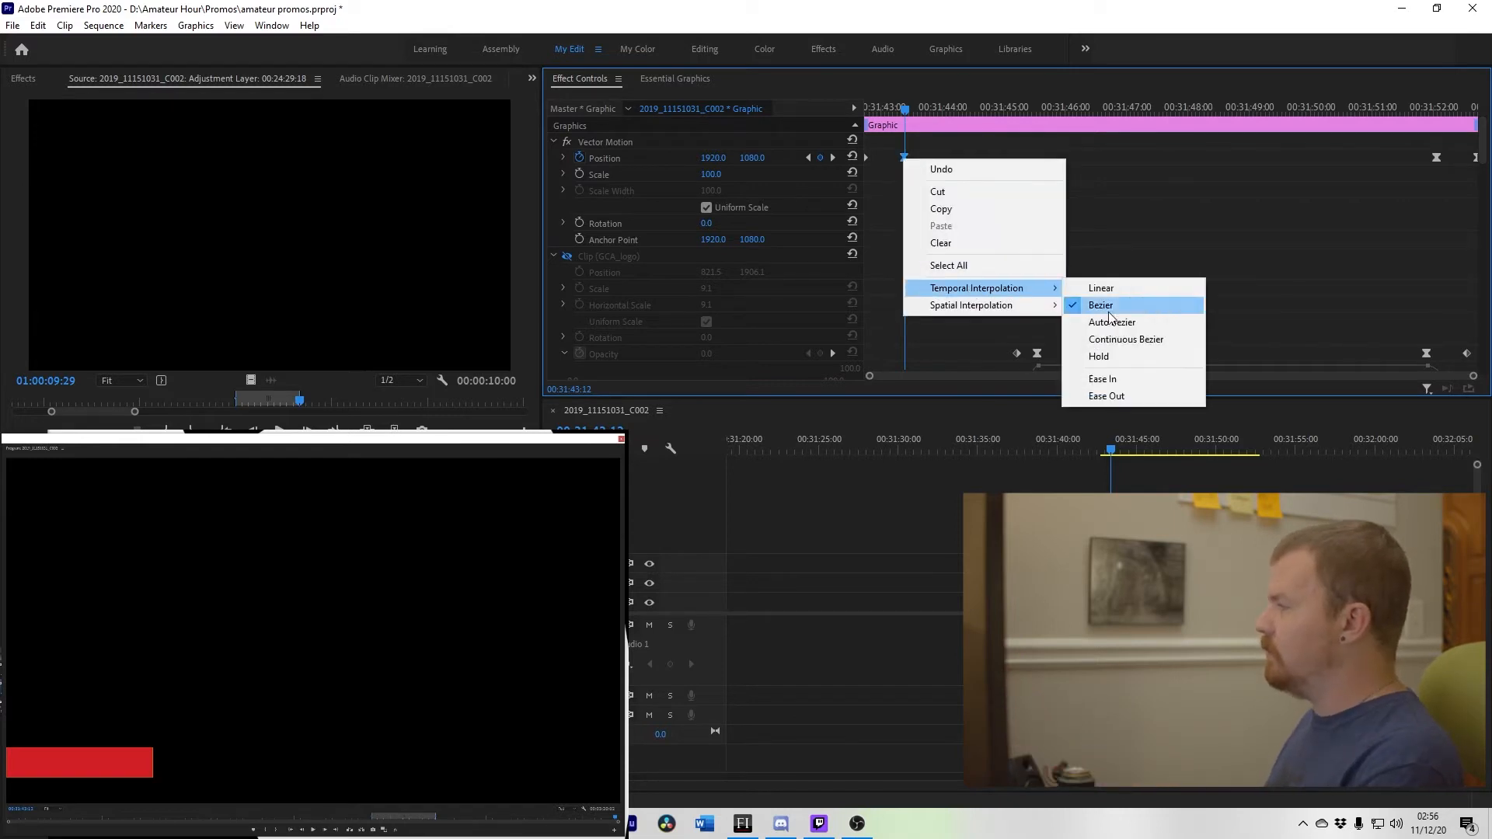
left_click(1137, 379)
Step: Play back and scrub the graphic to preview the eased slide-in
left_click_drag(904, 108, 817, 101)
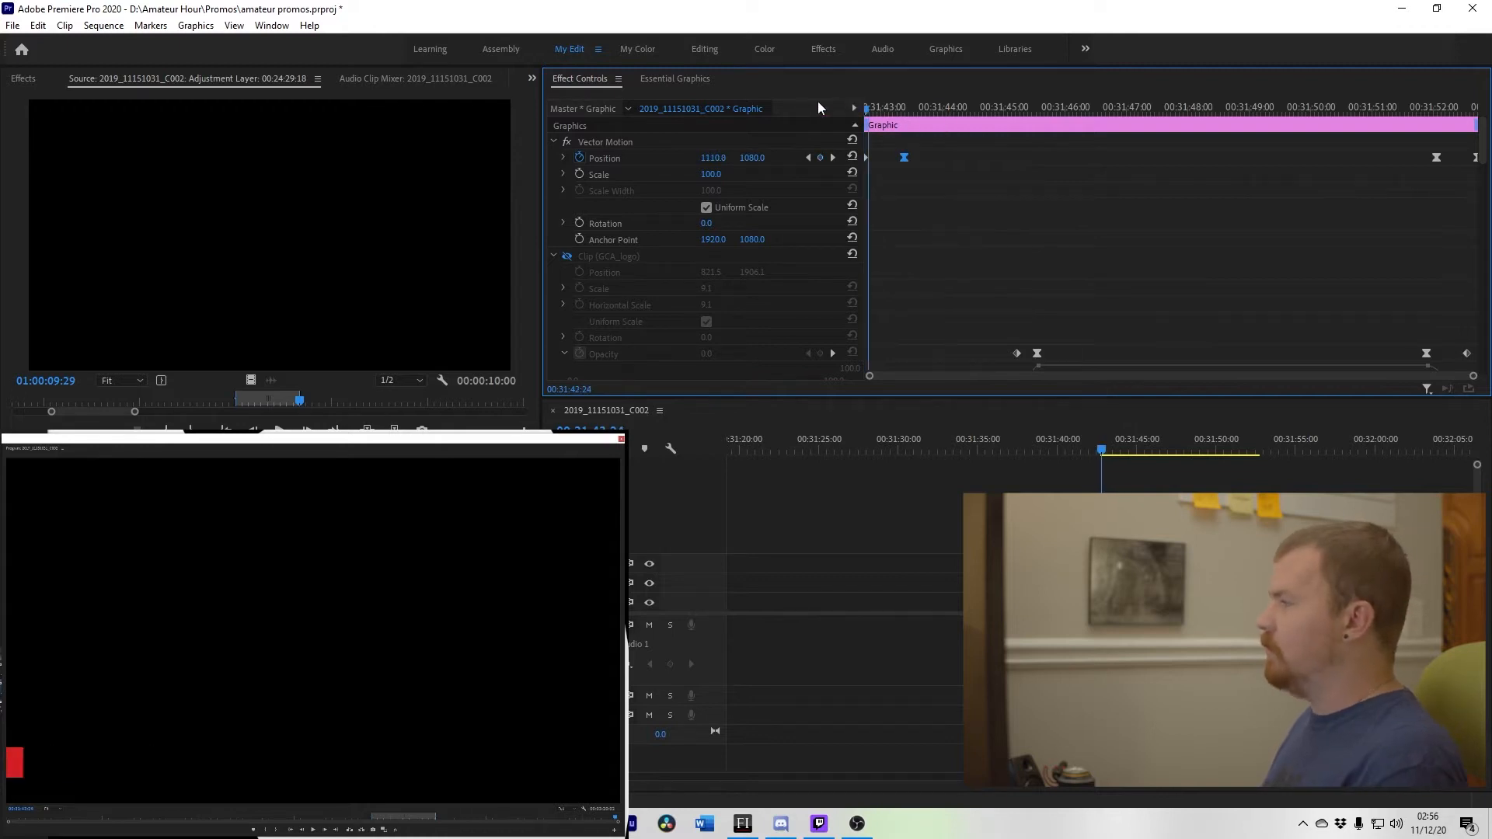
key("space")
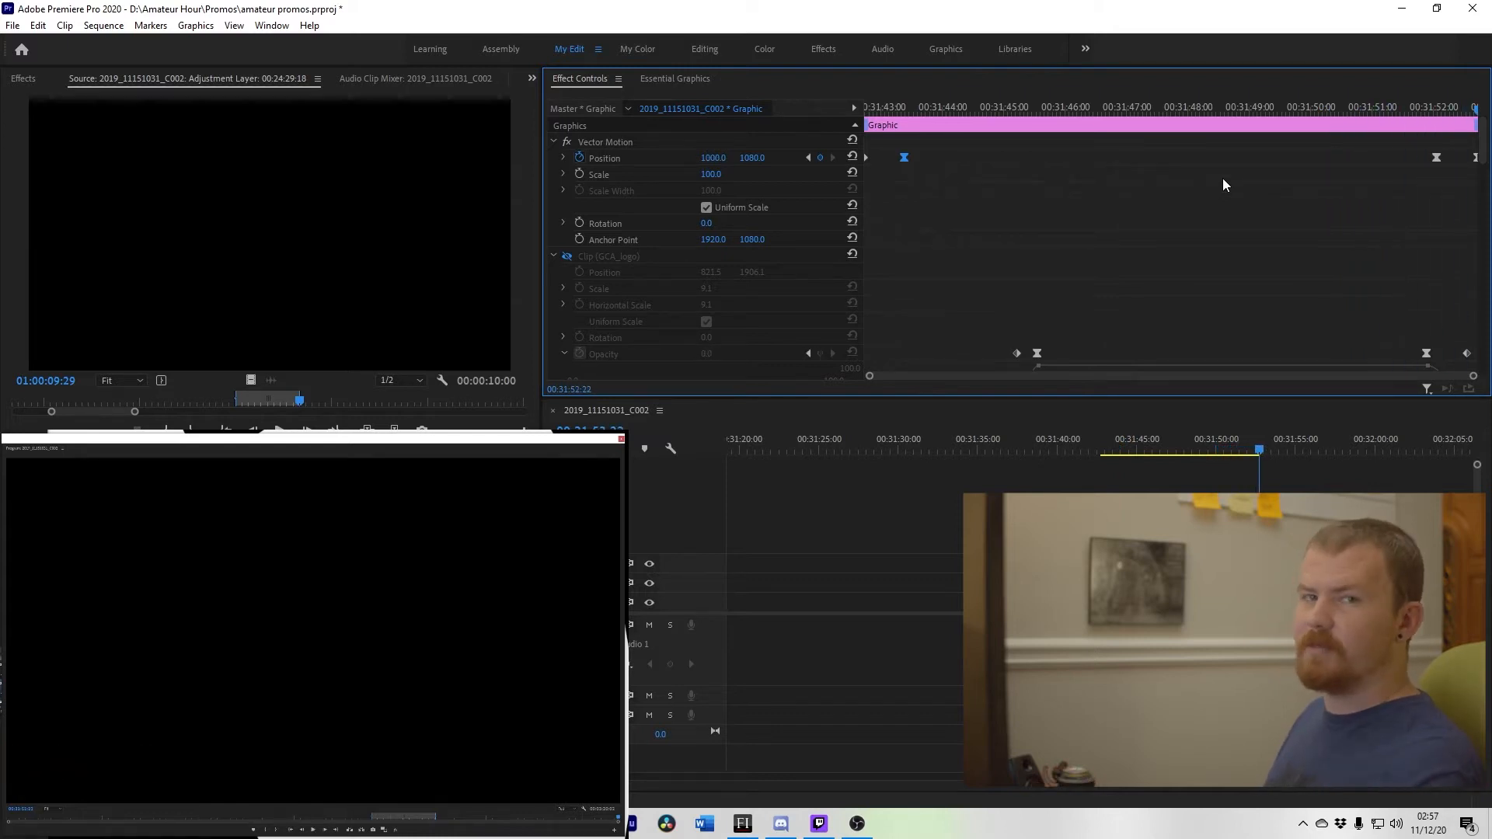
left_click_drag(1116, 452, 1188, 455)
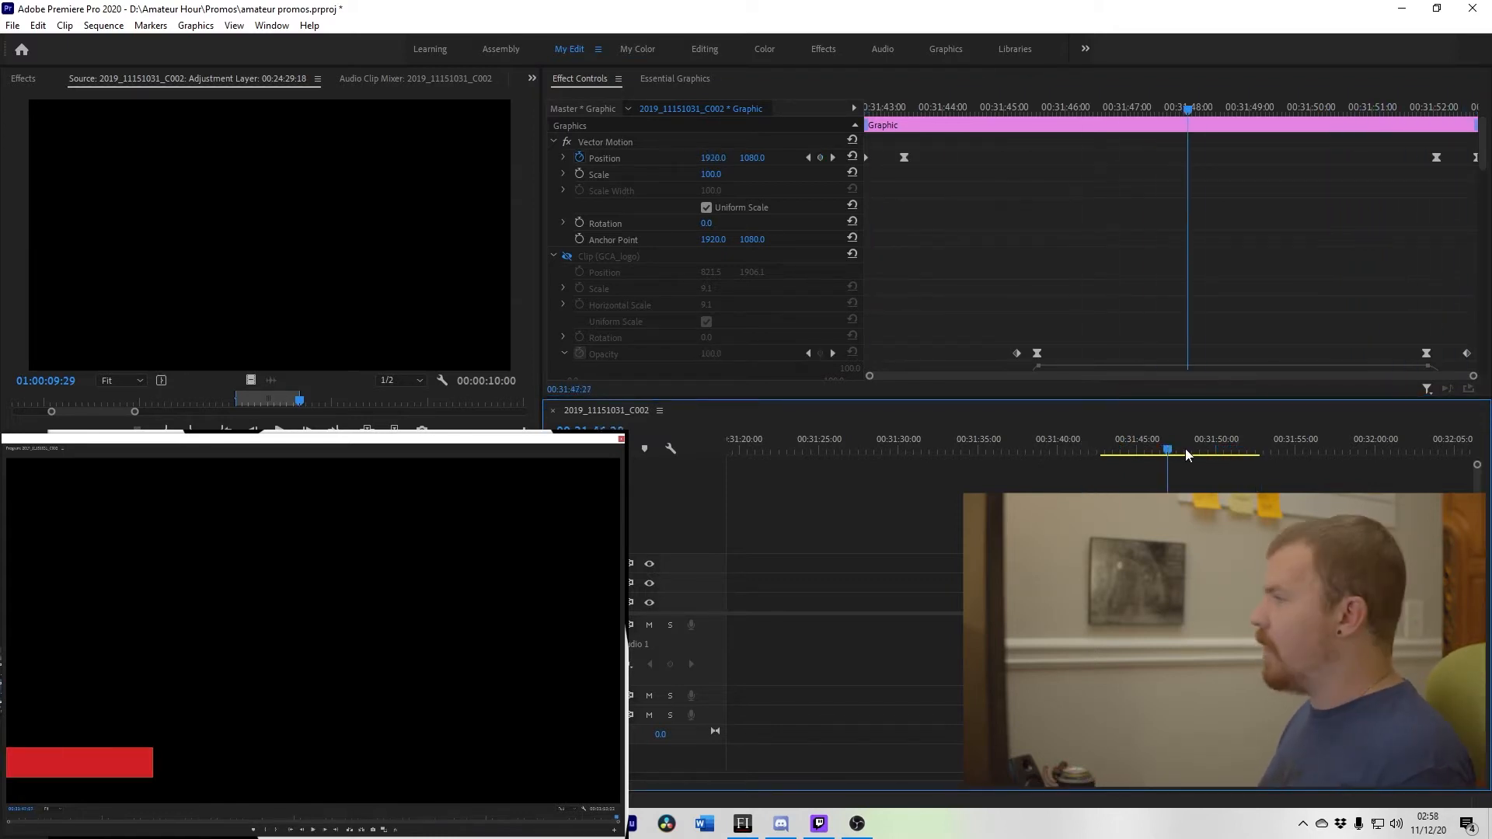
Step: Make the Tonight on GCA text layer visible again
left_click(673, 78)
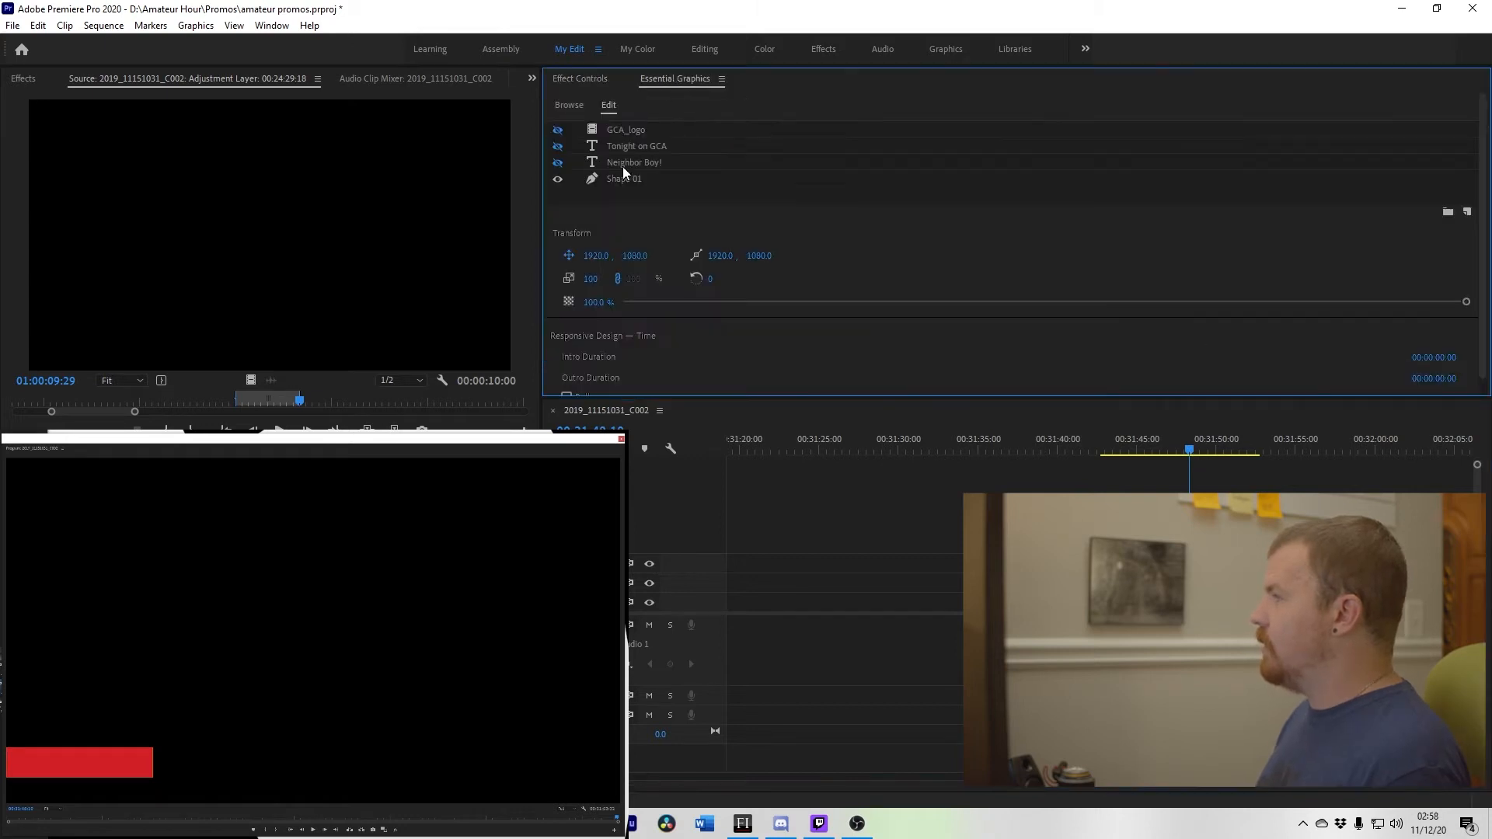
left_click(558, 147)
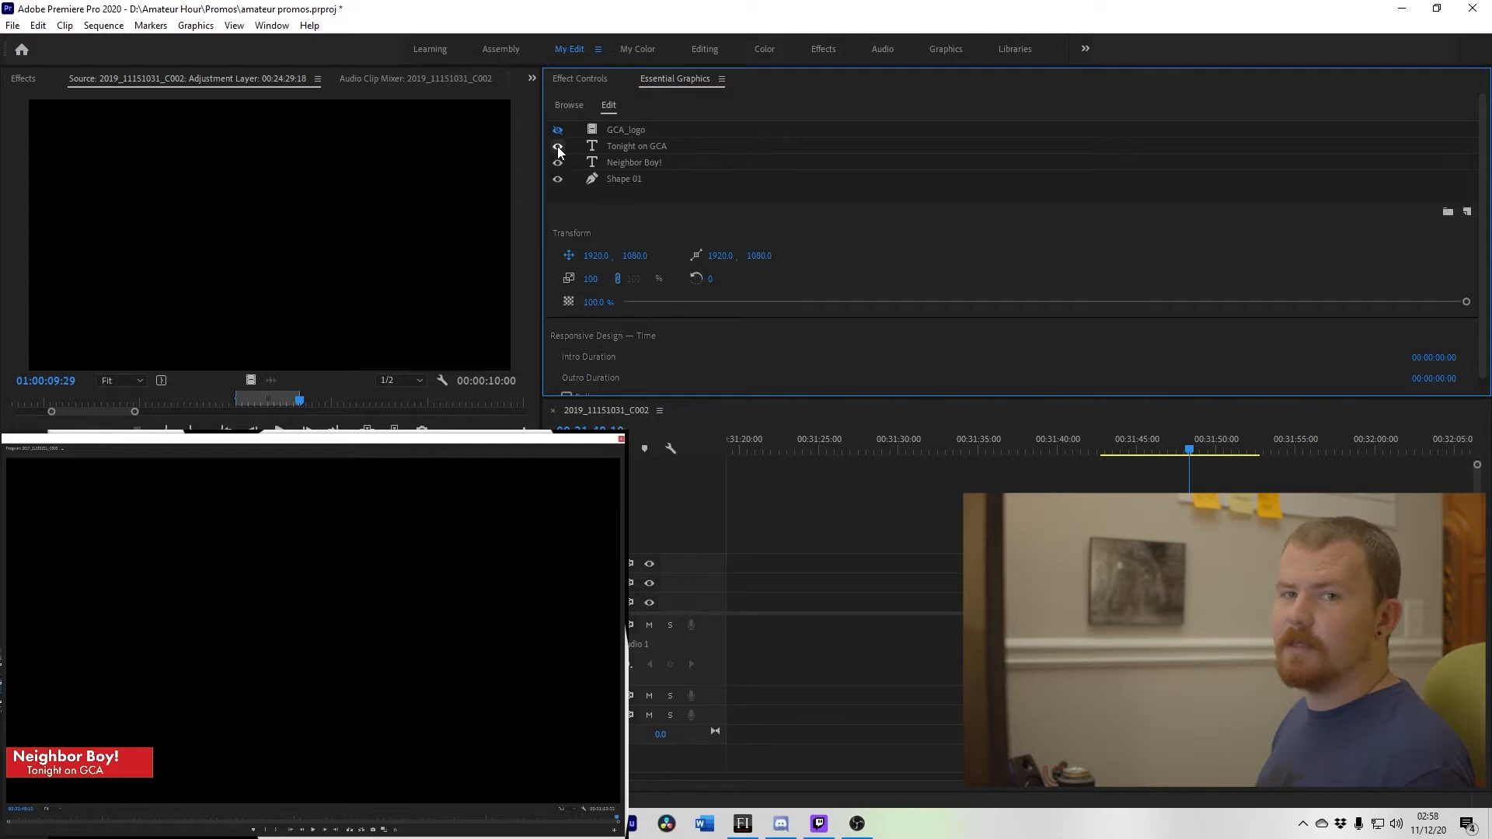
Step: Examine the Neighbor Boy! text's Opacity keyframes and open their interpolation options
left_click(583, 78)
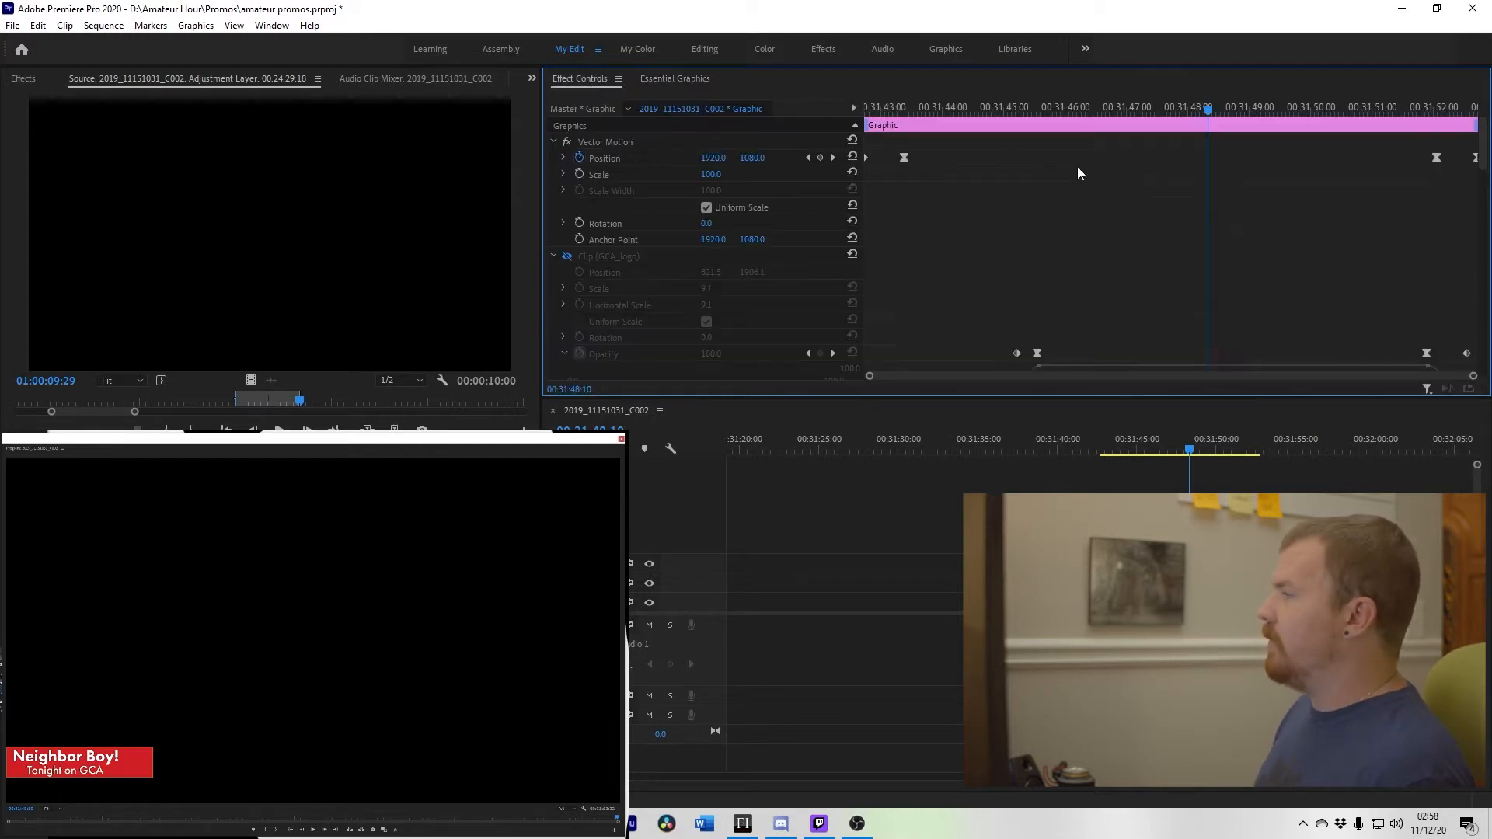
left_click_drag(1204, 106, 1193, 107)
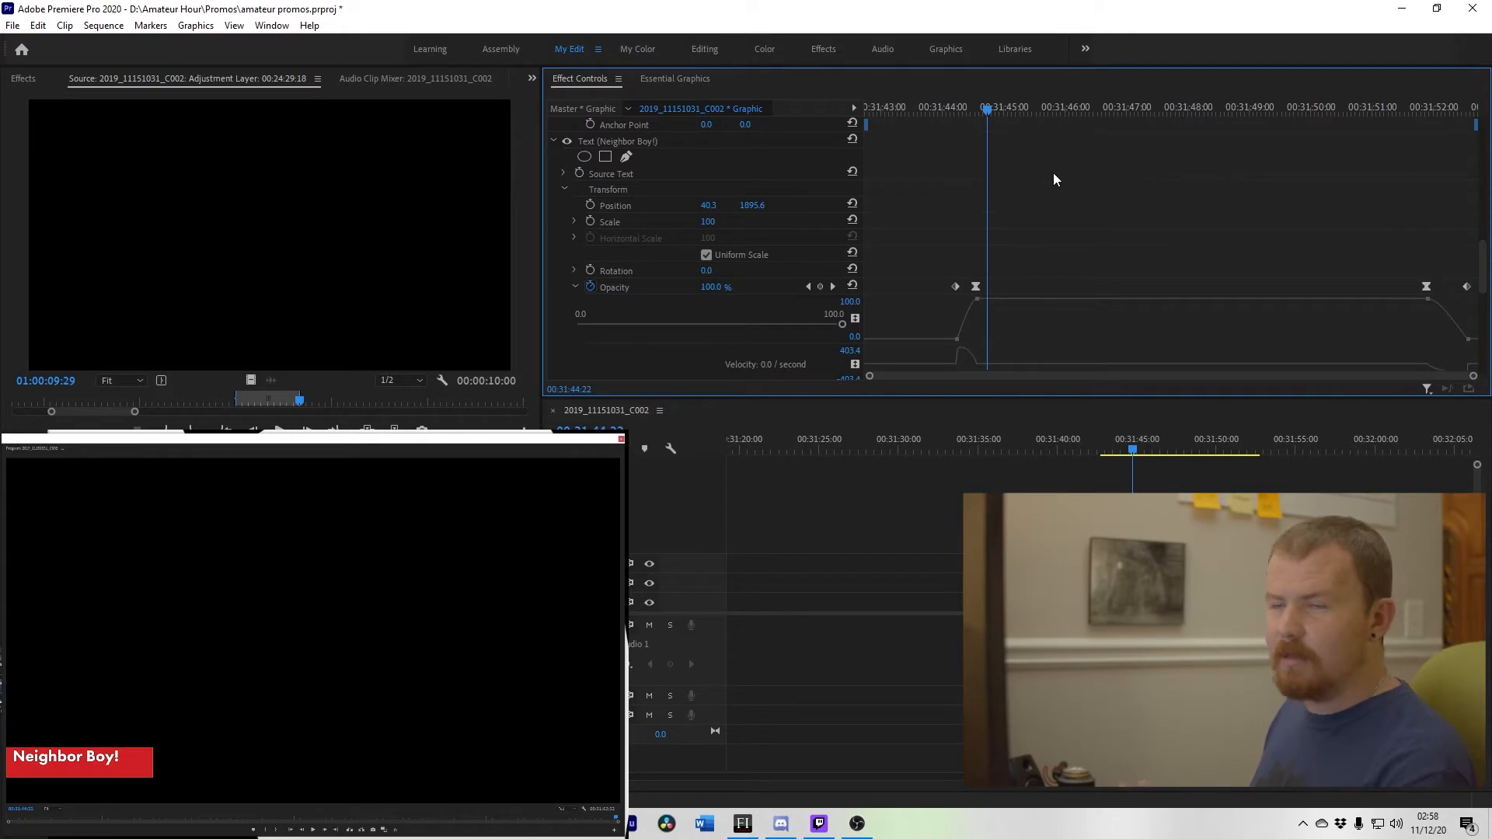
left_click_drag(936, 113, 956, 114)
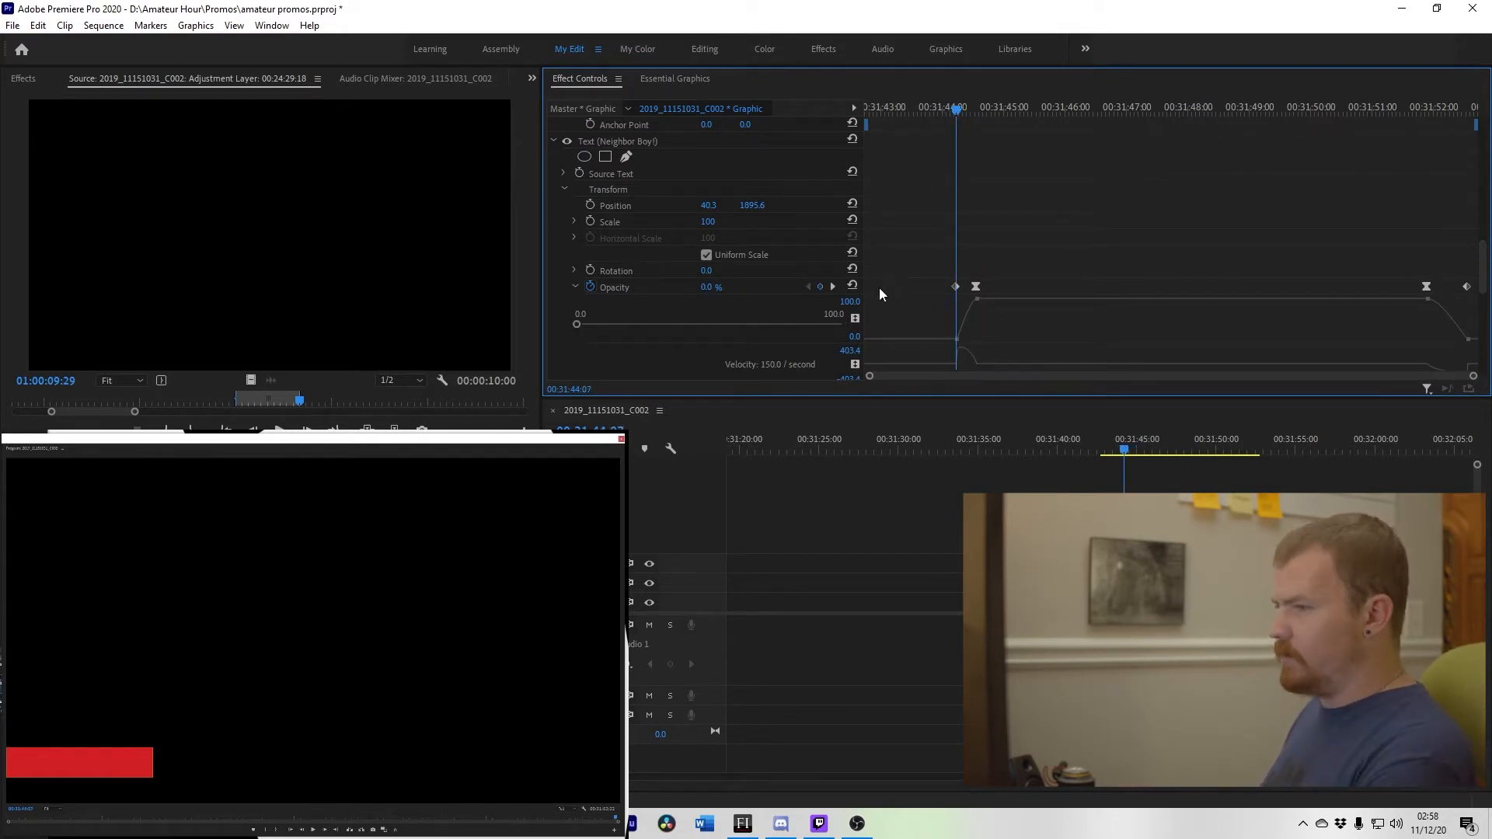
left_click(831, 287)
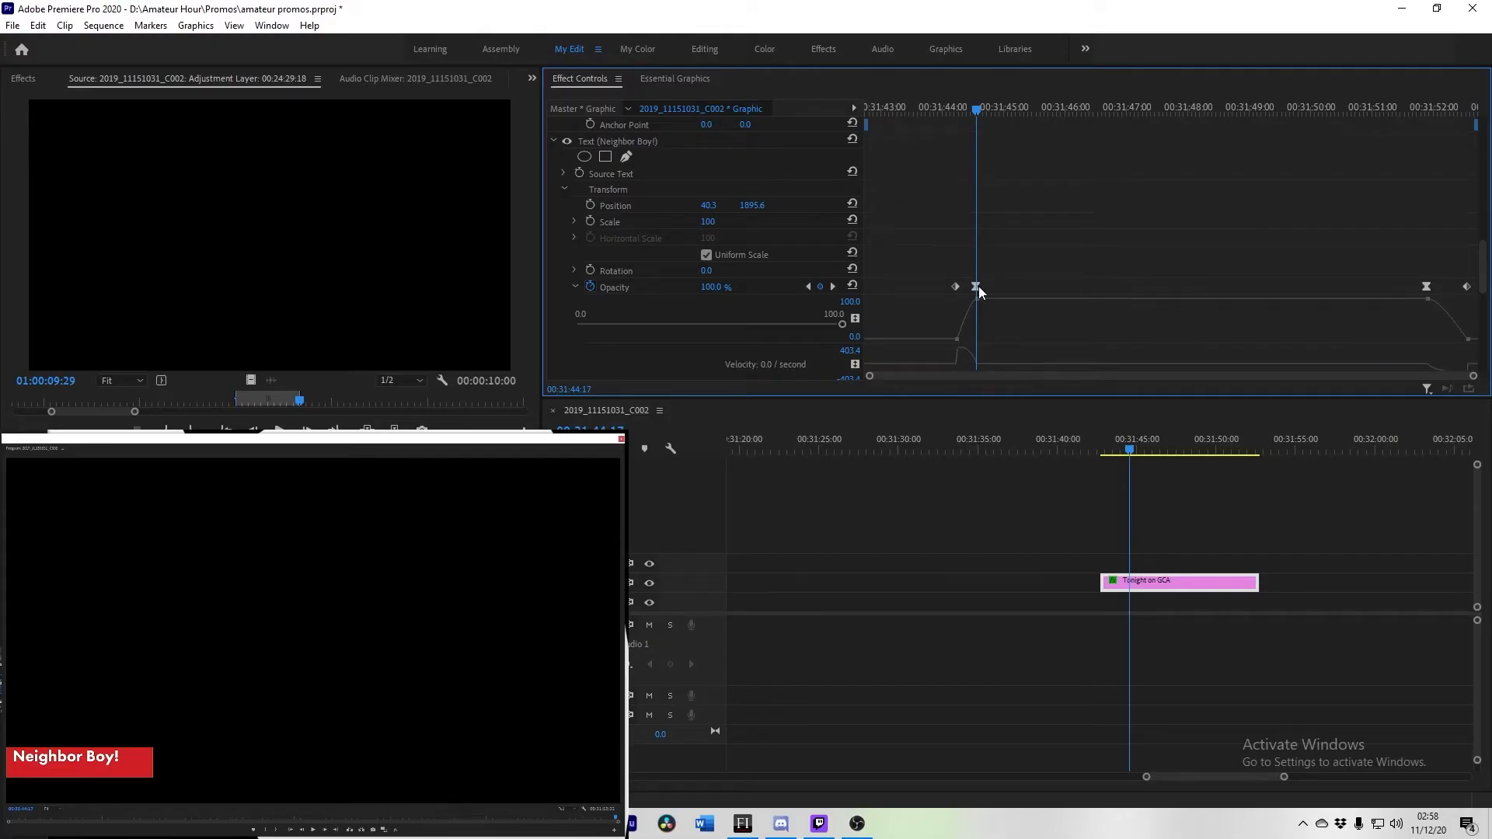
right_click(978, 287)
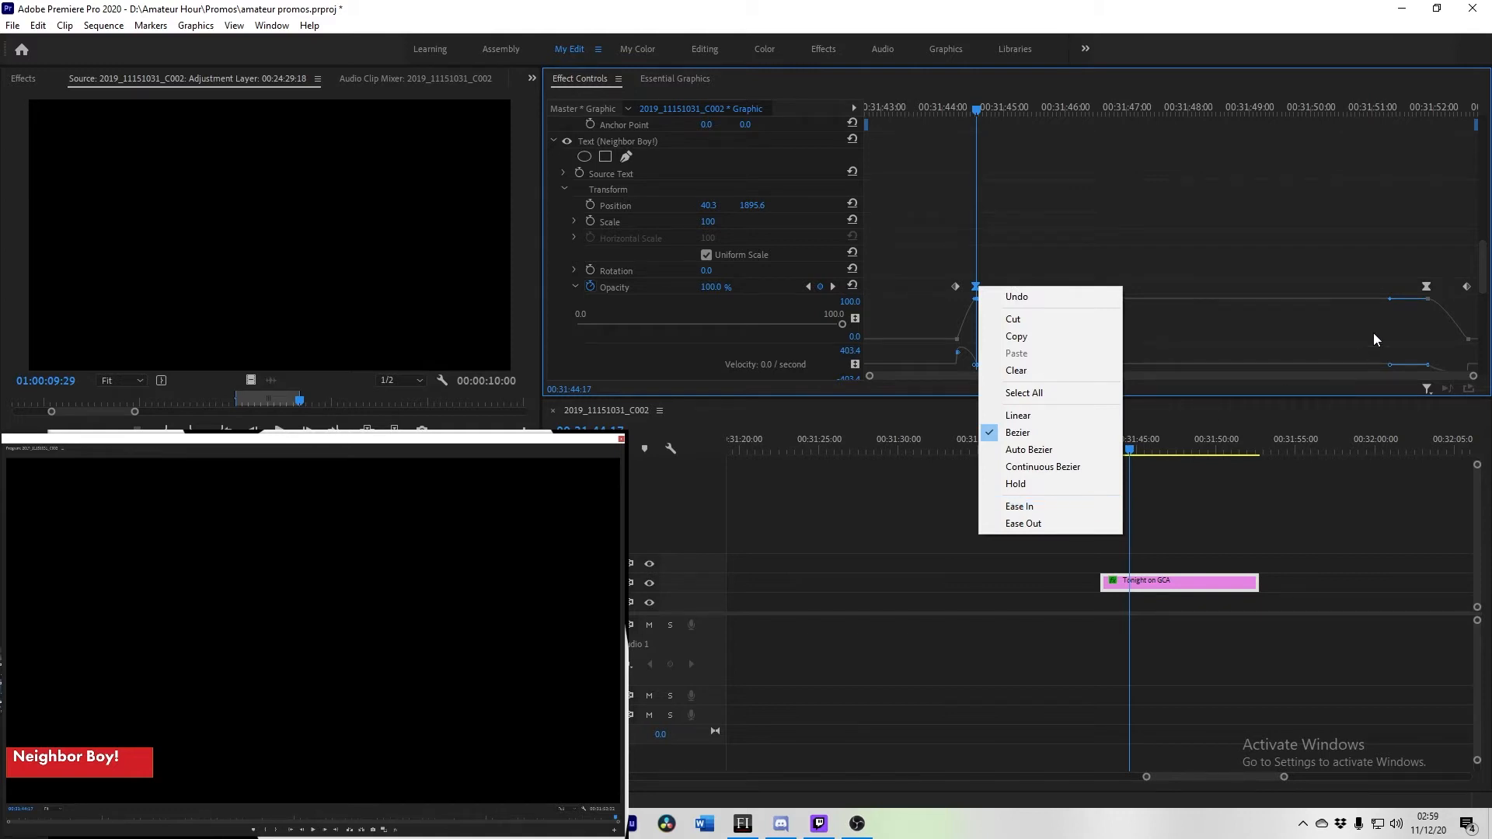
right_click(1429, 286)
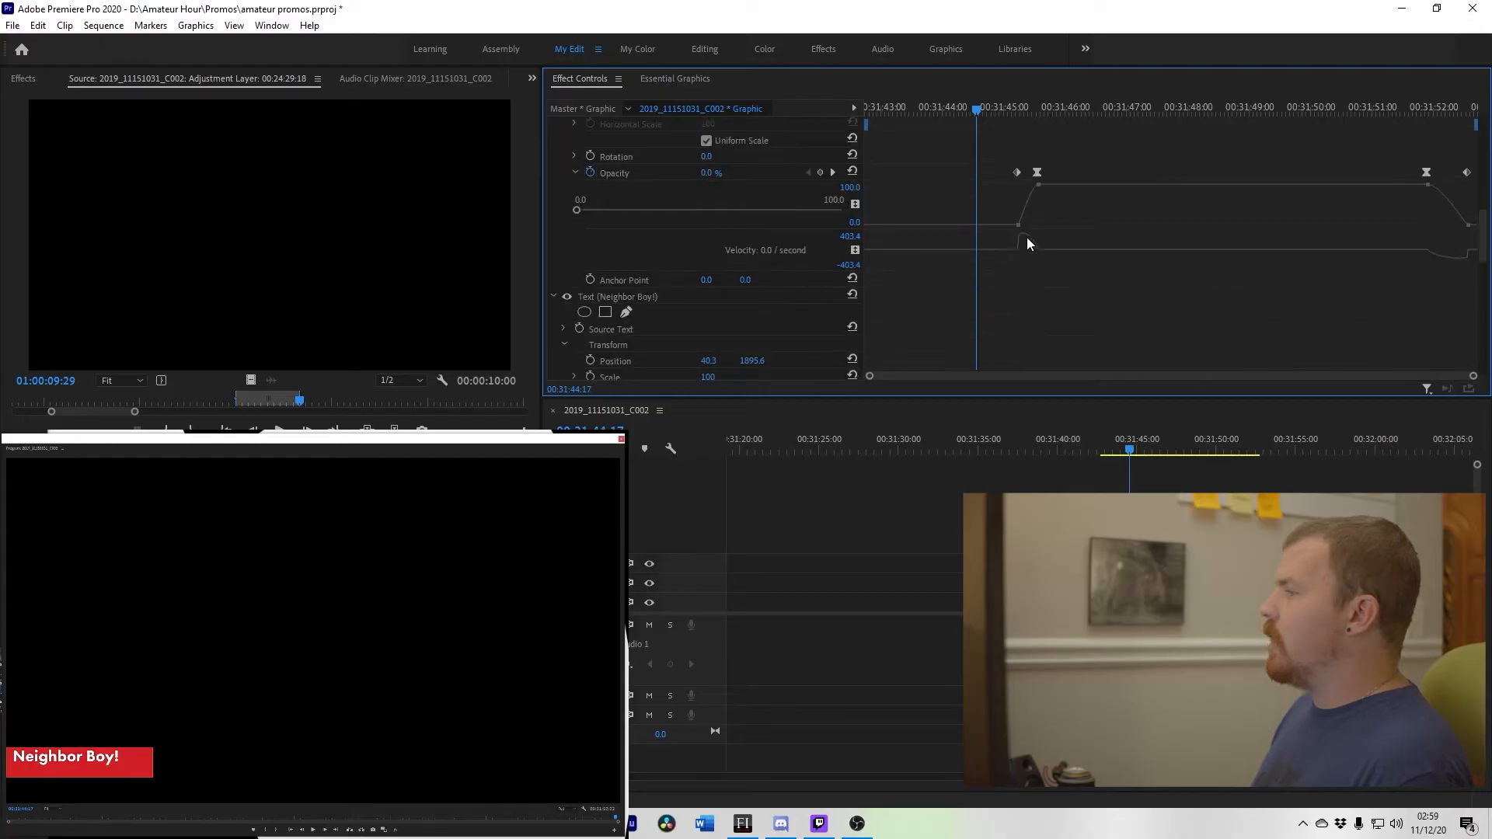
Step: Step frame by frame through the text fade-in to check the Opacity animation
scroll(1028, 236, "down", 3)
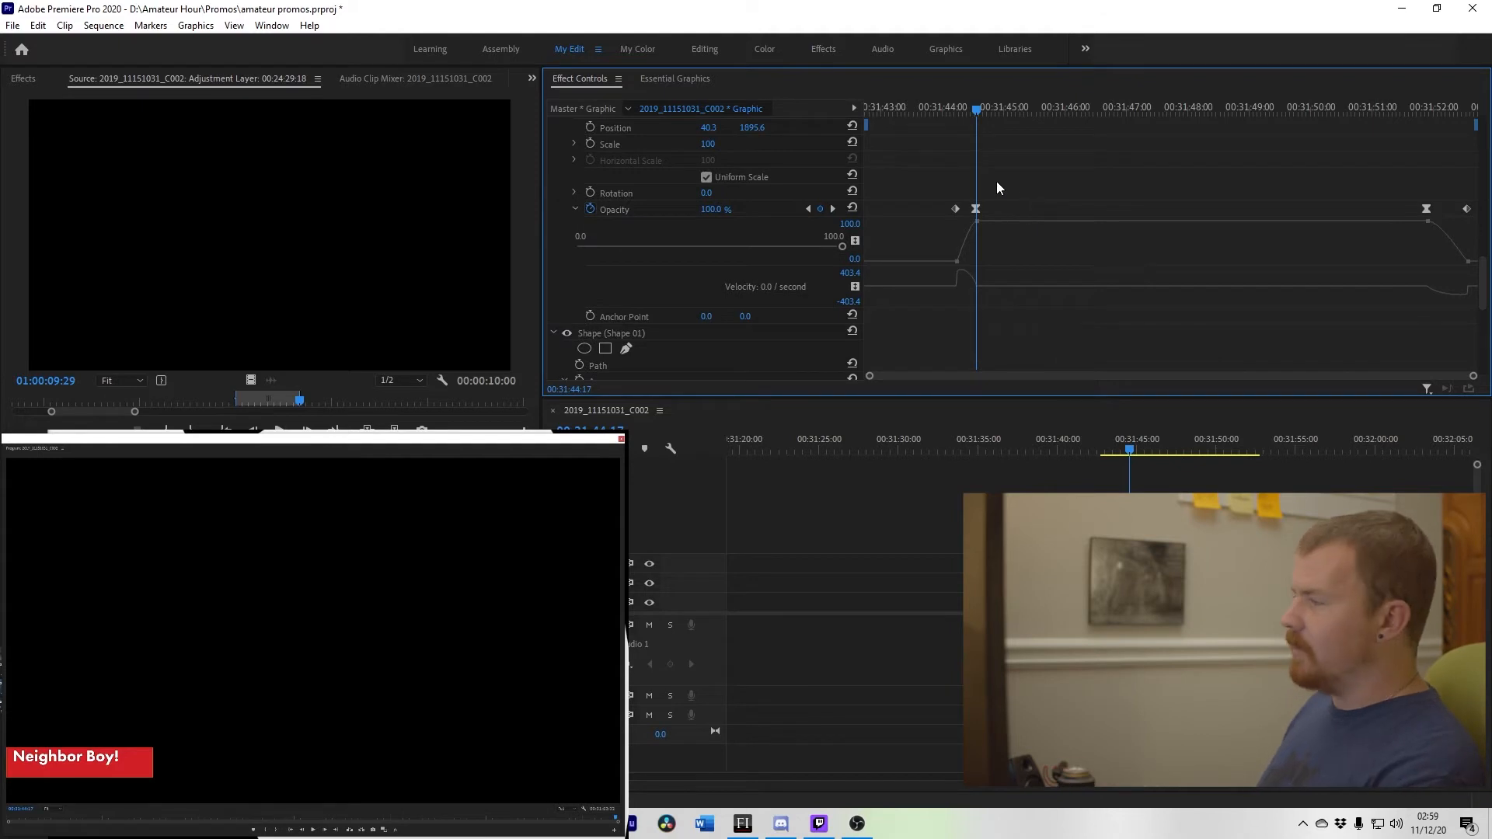
scroll(990, 181, "down", 5)
scroll(981, 187, "up", 5)
scroll(987, 202, "down", 8)
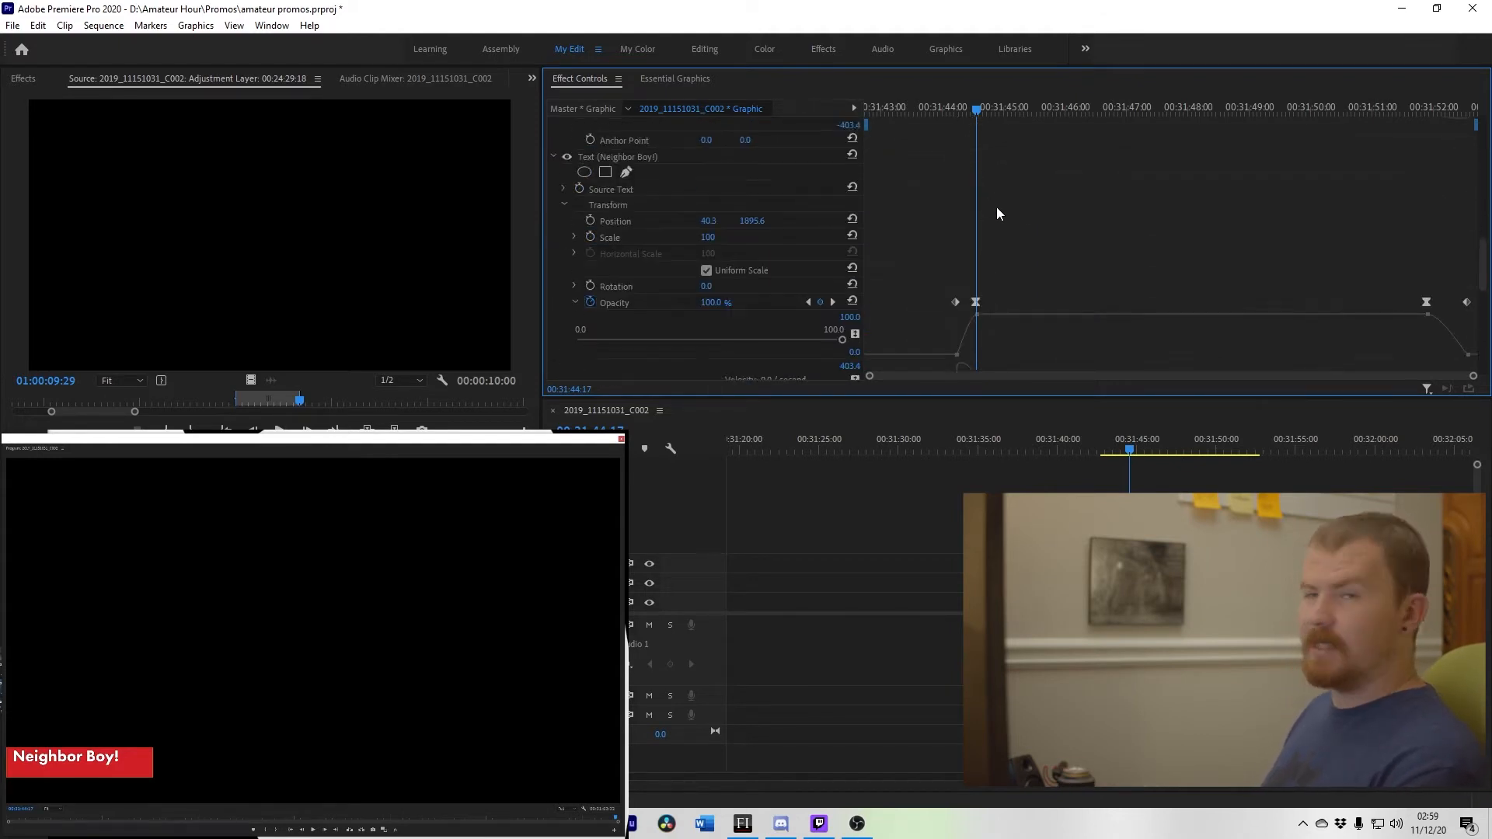
key("shift+Right")
key("shift+Right")
key("shift+Right")
key("shift+Right")
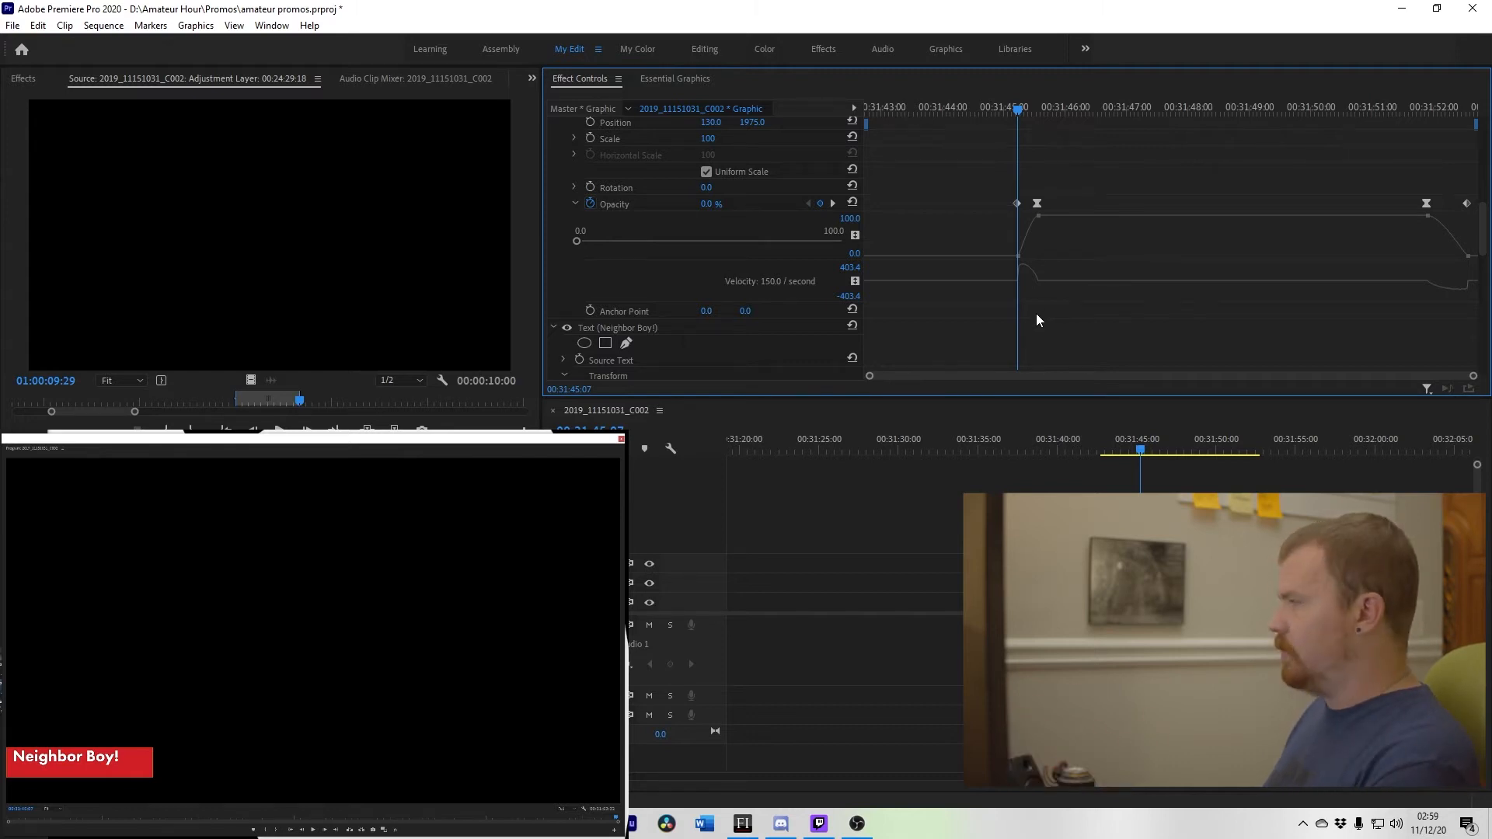
key("shift+Right")
key("shift+Right")
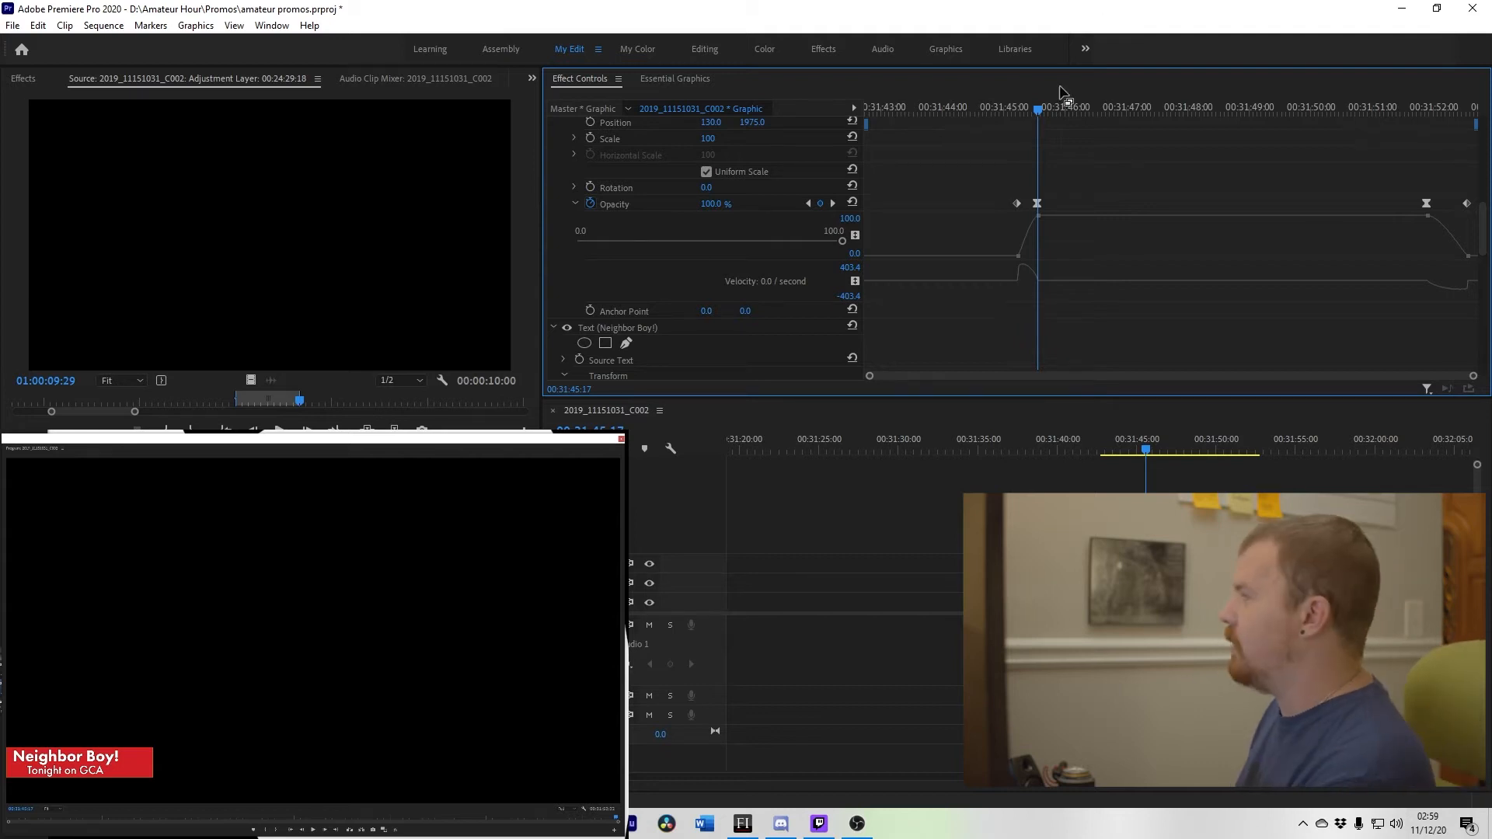
Step: Play the graphic from the start of the text fade-in and scrub back to preview the Opacity easing
key("Up")
key("shift+Right")
key("shift+Right")
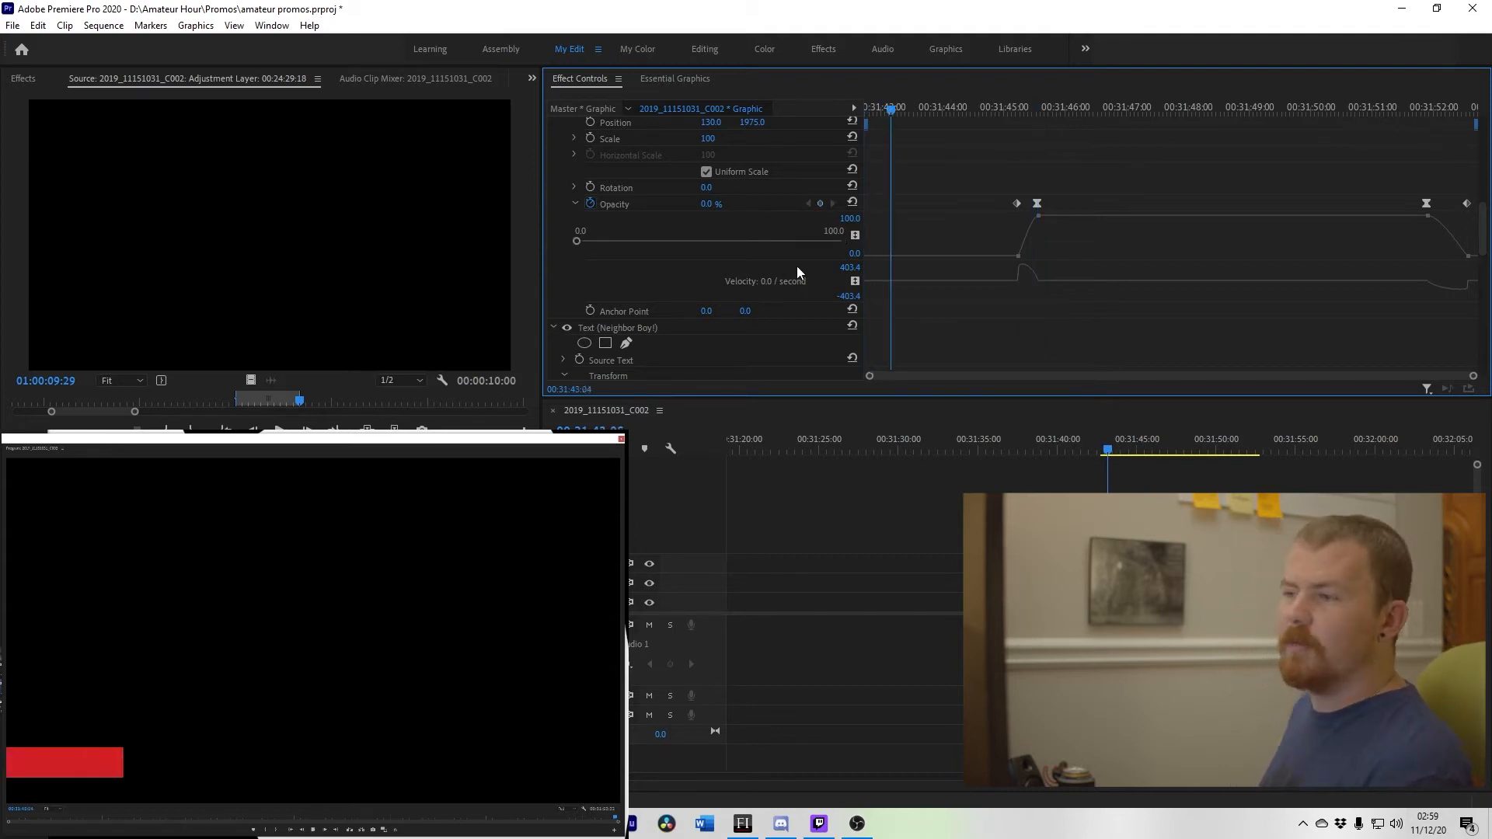
key("space")
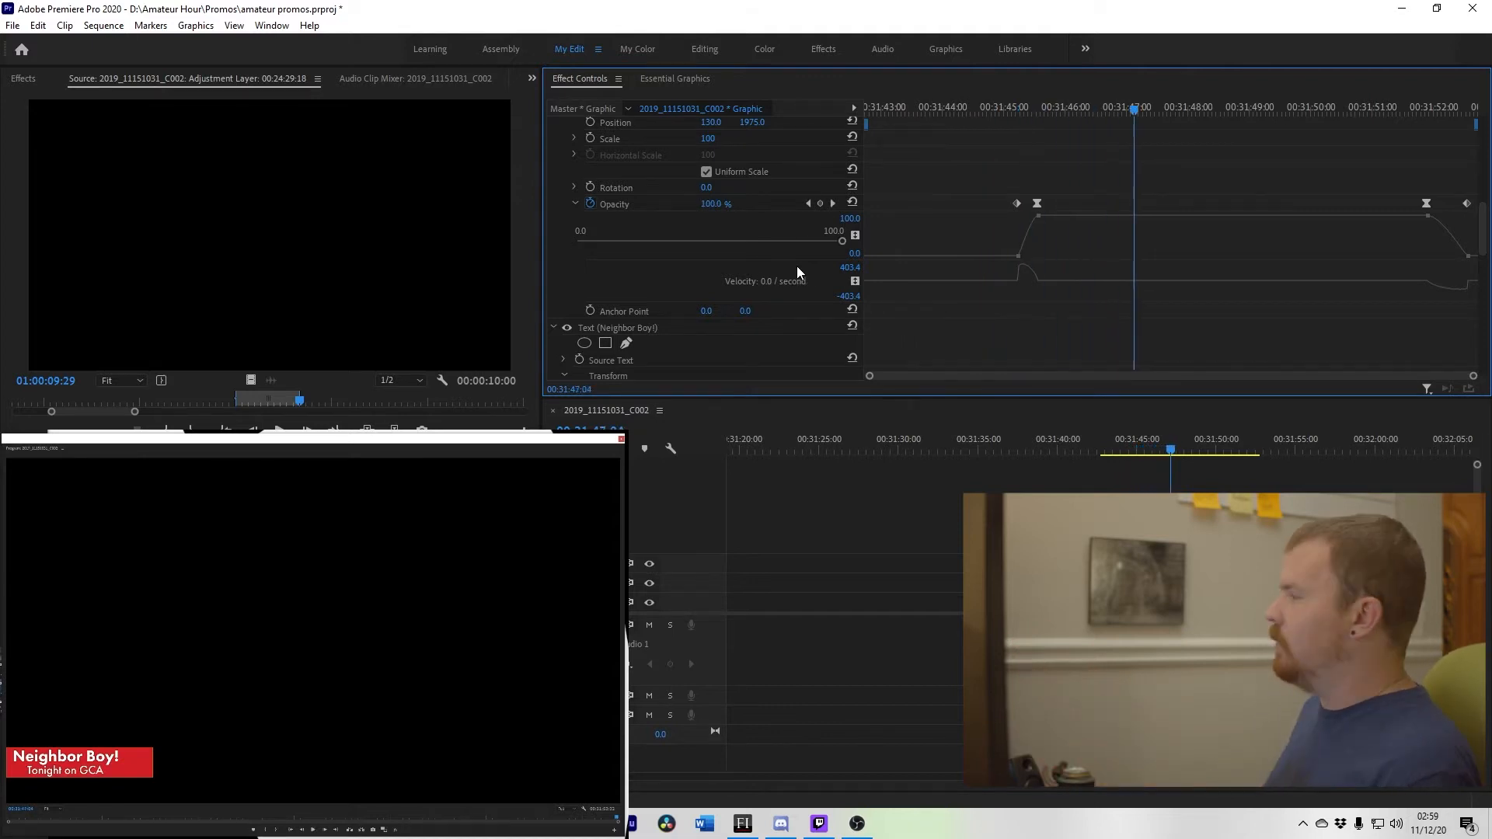
key("Up")
left_click(1031, 125)
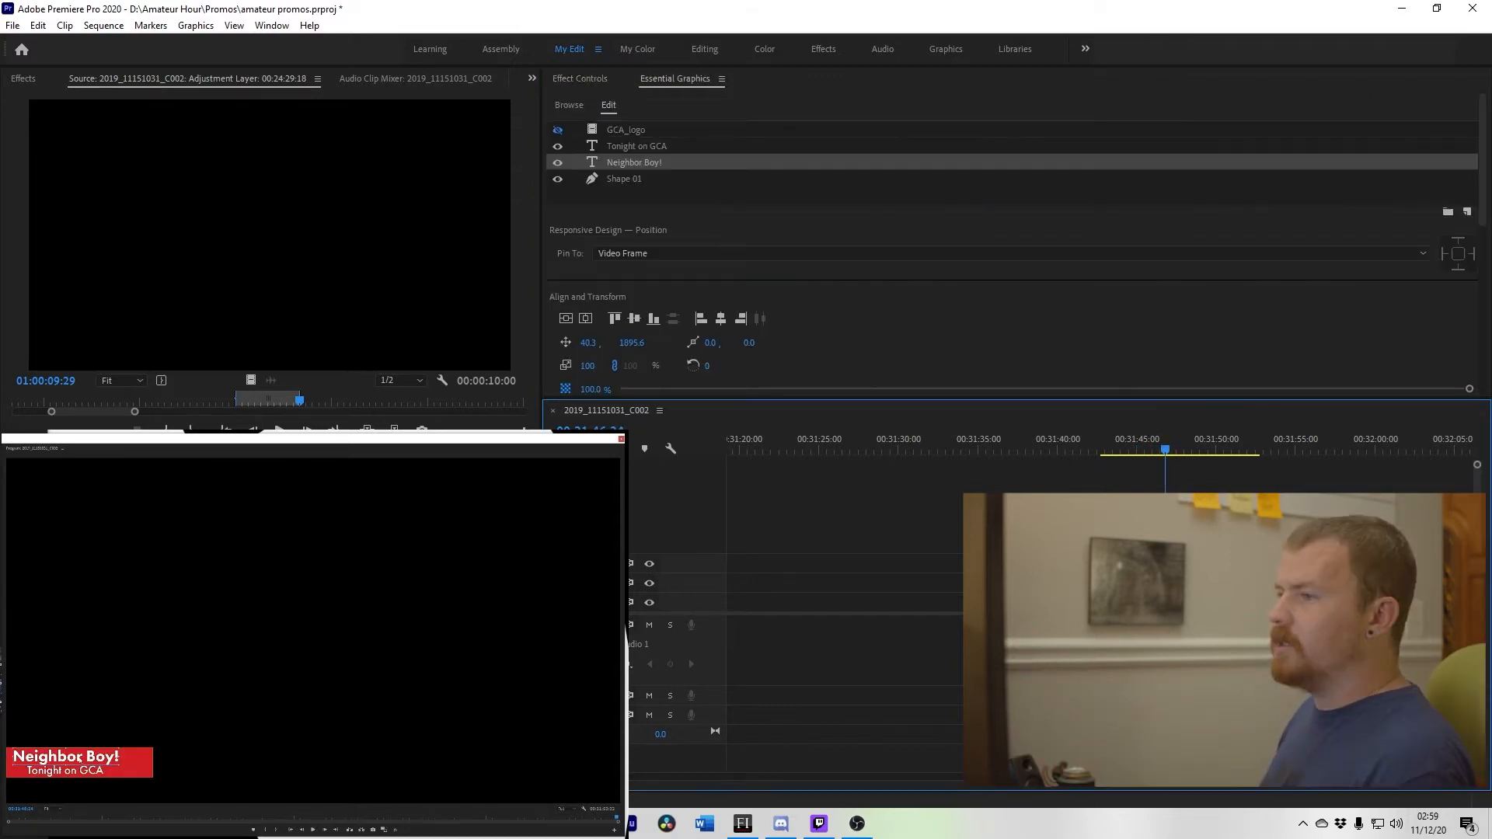
Step: Replace the Neighbor Boy! title text with GLL & KB in the Mornin' and open its text font settings
double_click(66, 757)
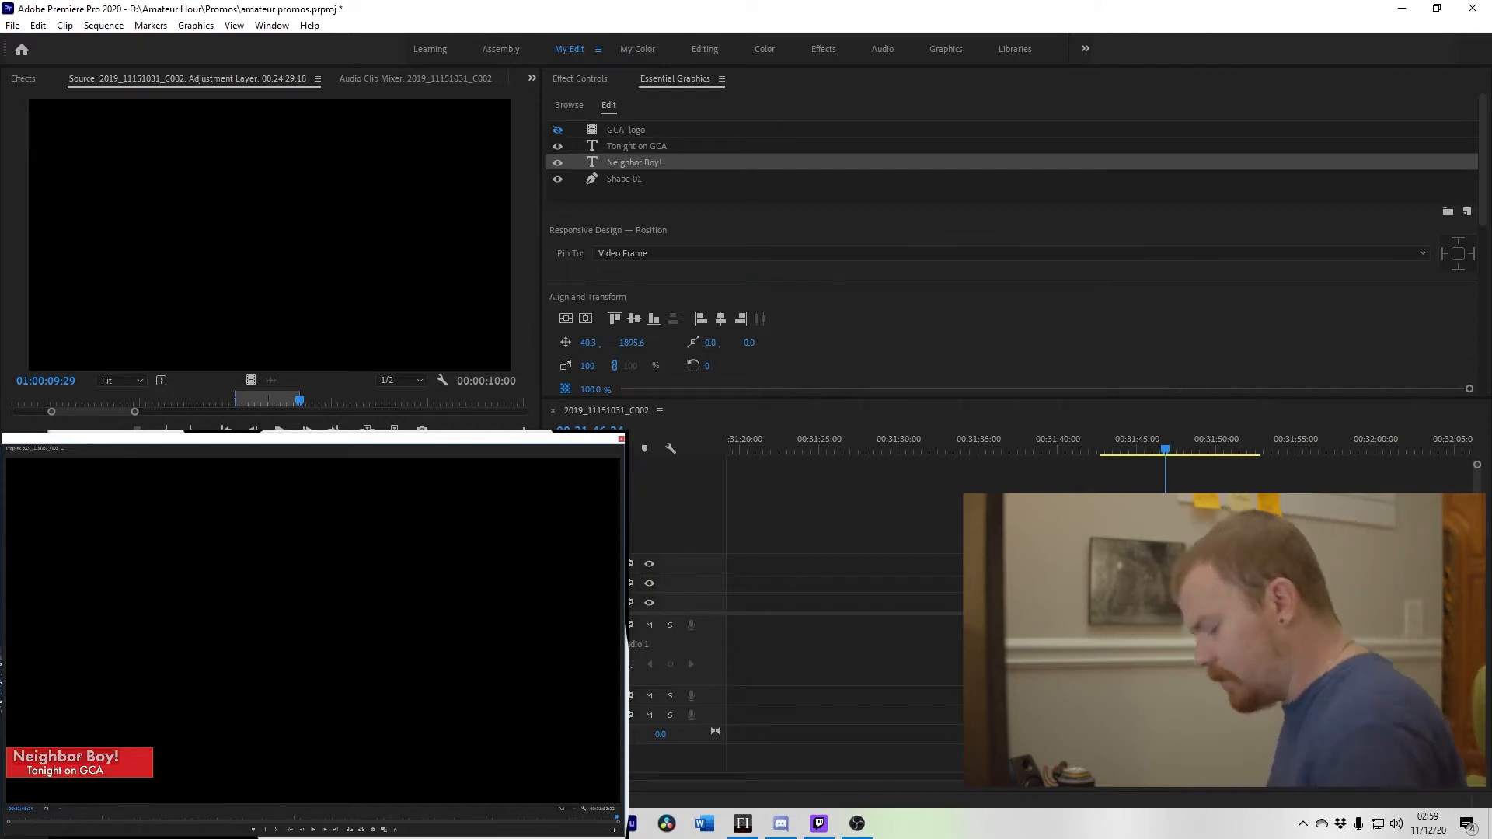
type("GLL & KB in the Mornin'")
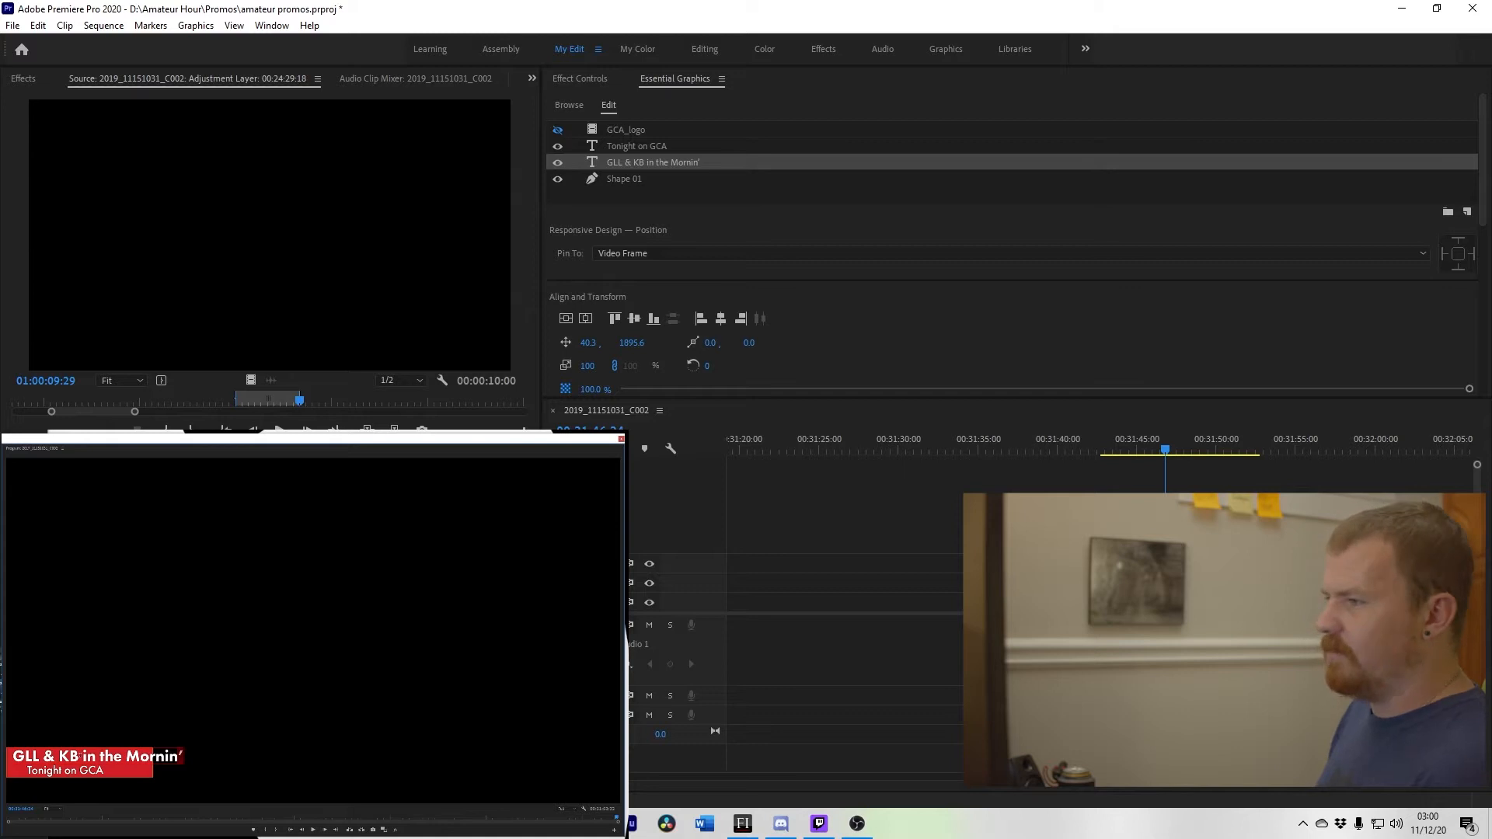
scroll(1001, 296, "down", 3)
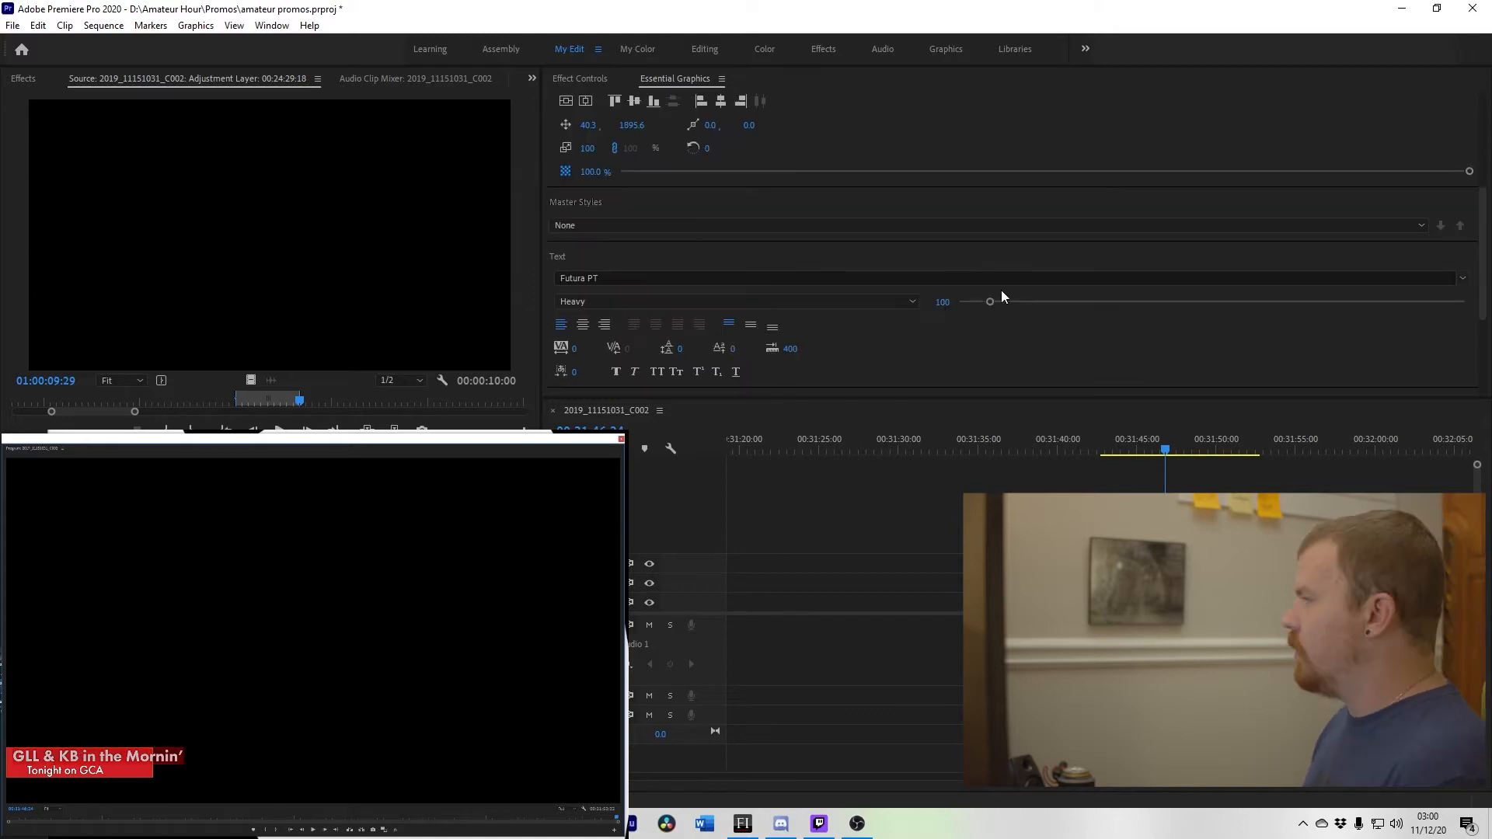
left_click(946, 275)
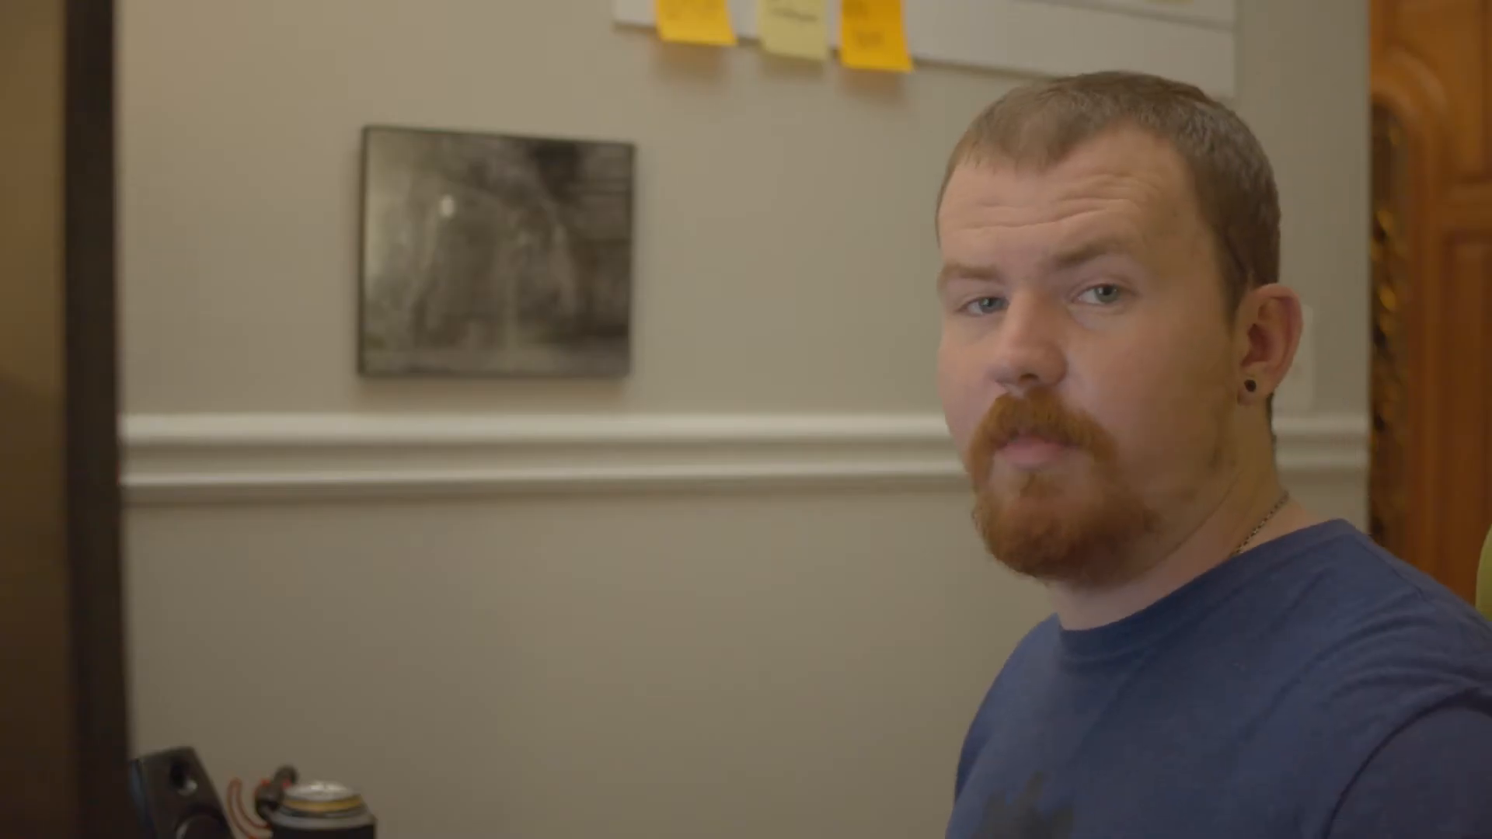